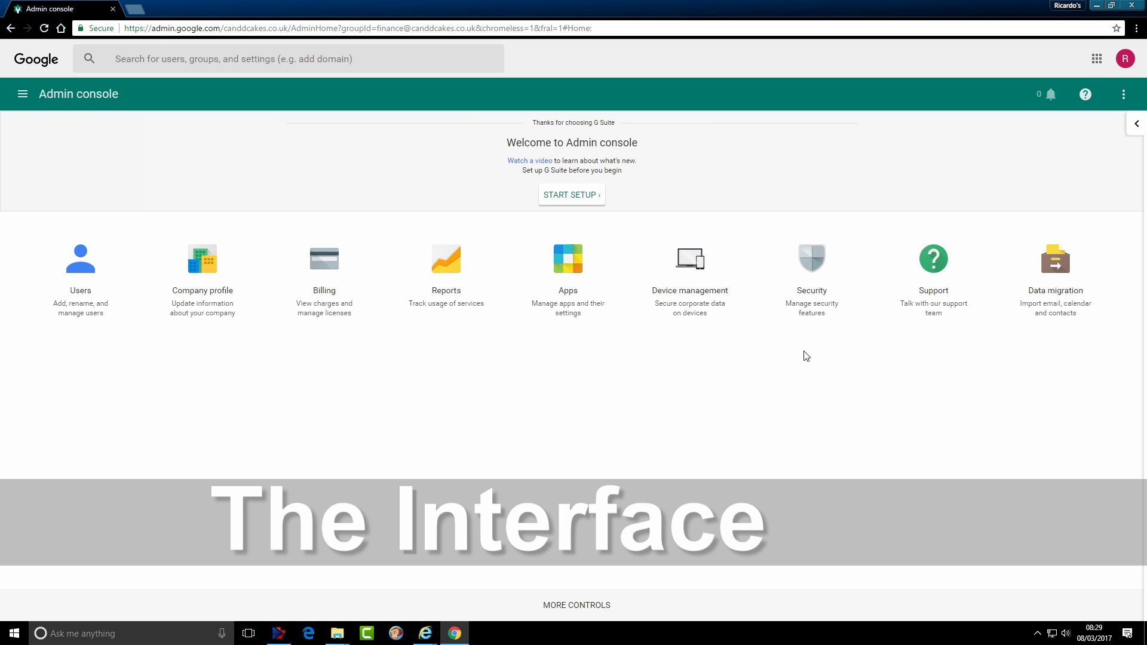
Step: Add the Groups, Admin roles, Domains and App Engine apps tiles from More controls to the dashboard
click(591, 606)
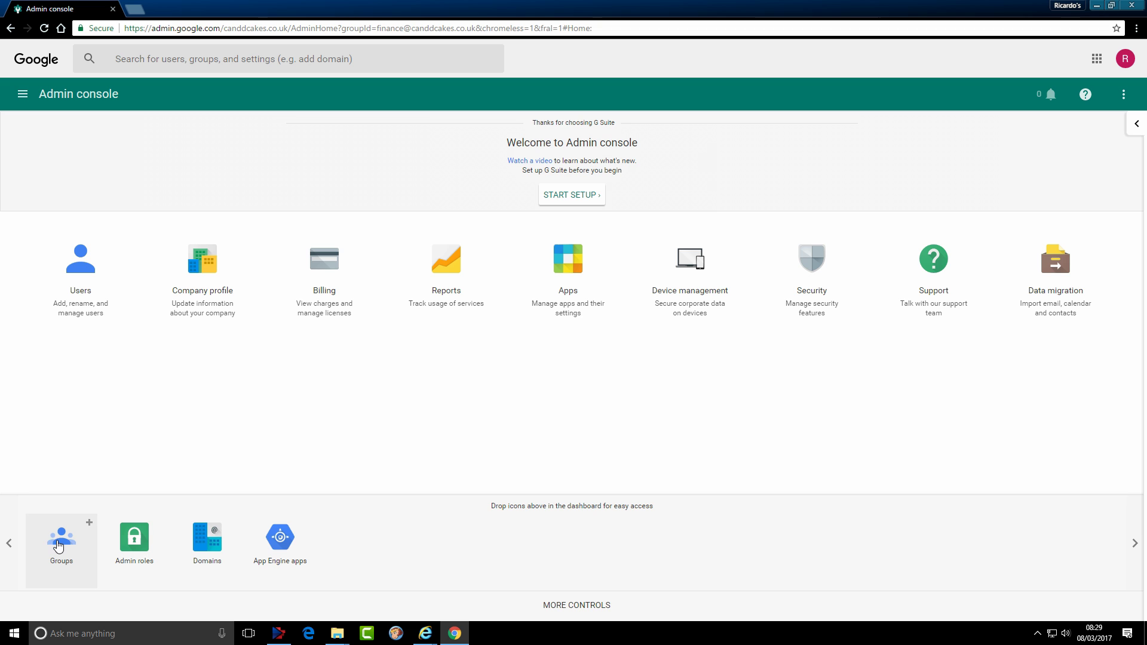
drag(61, 536, 90, 394)
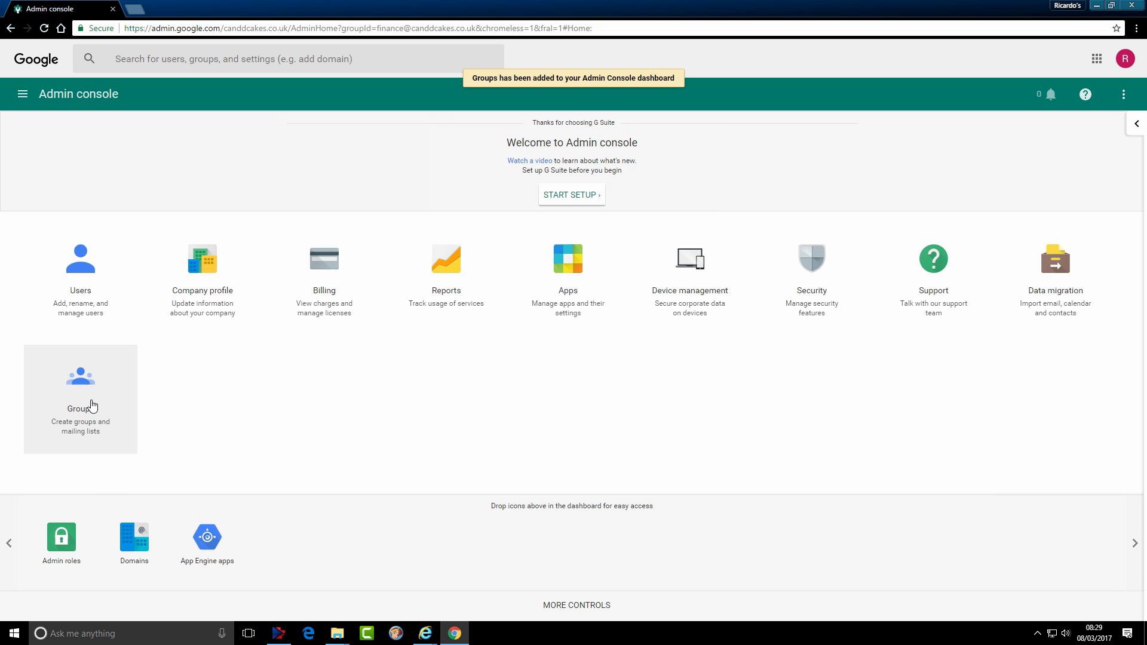
drag(65, 536, 184, 386)
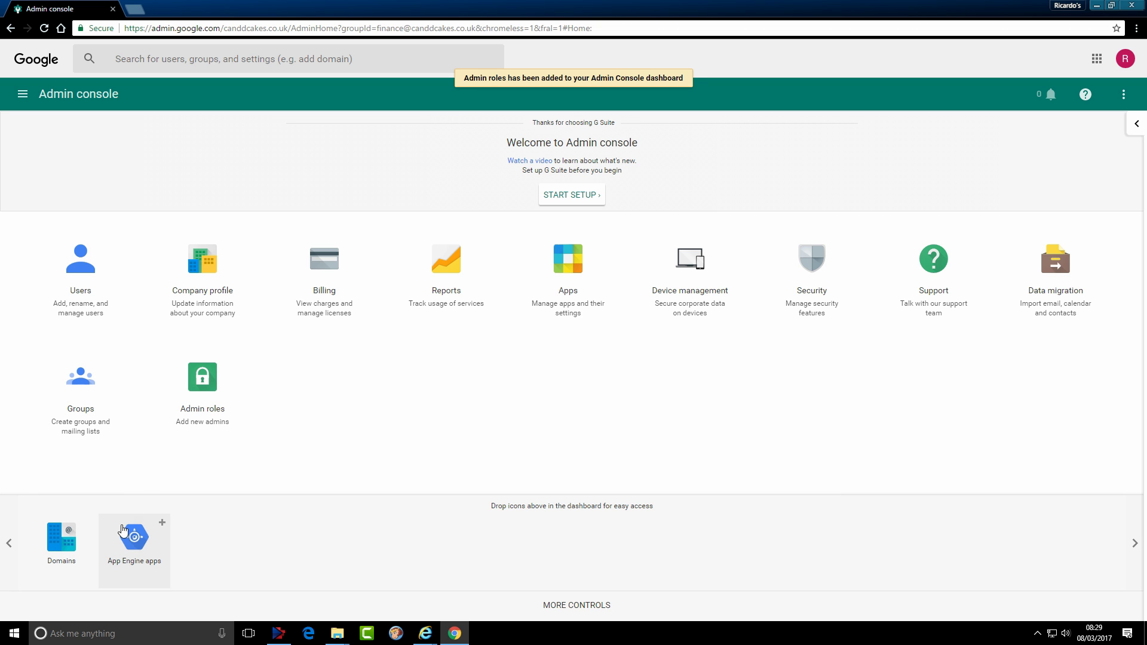
drag(67, 538, 287, 385)
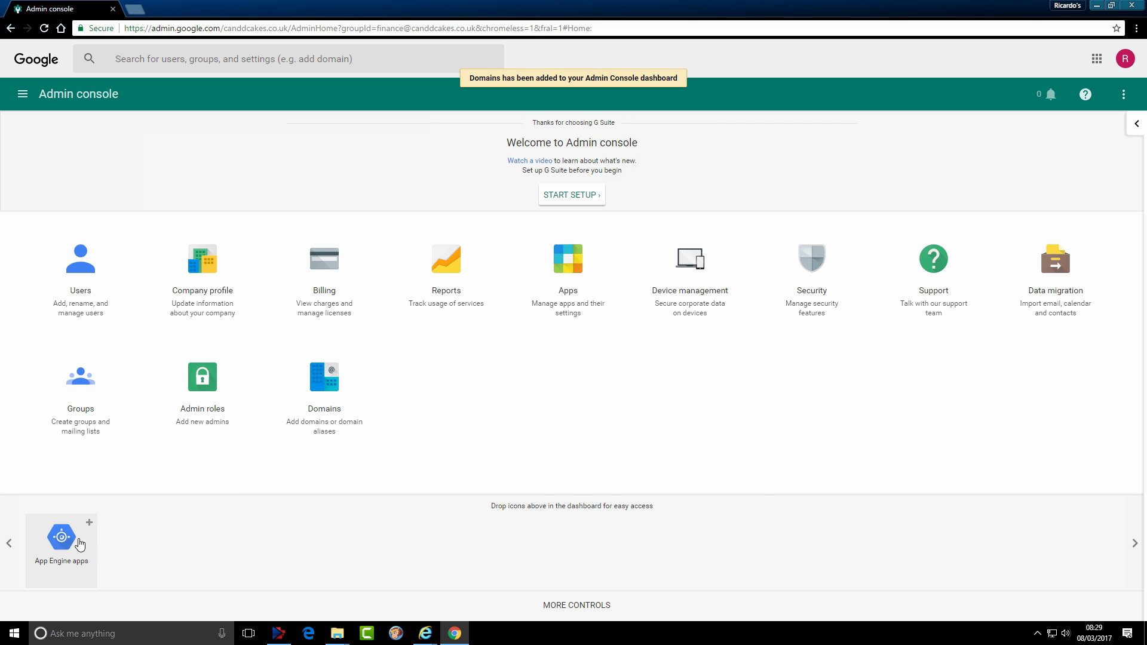
drag(72, 533, 439, 386)
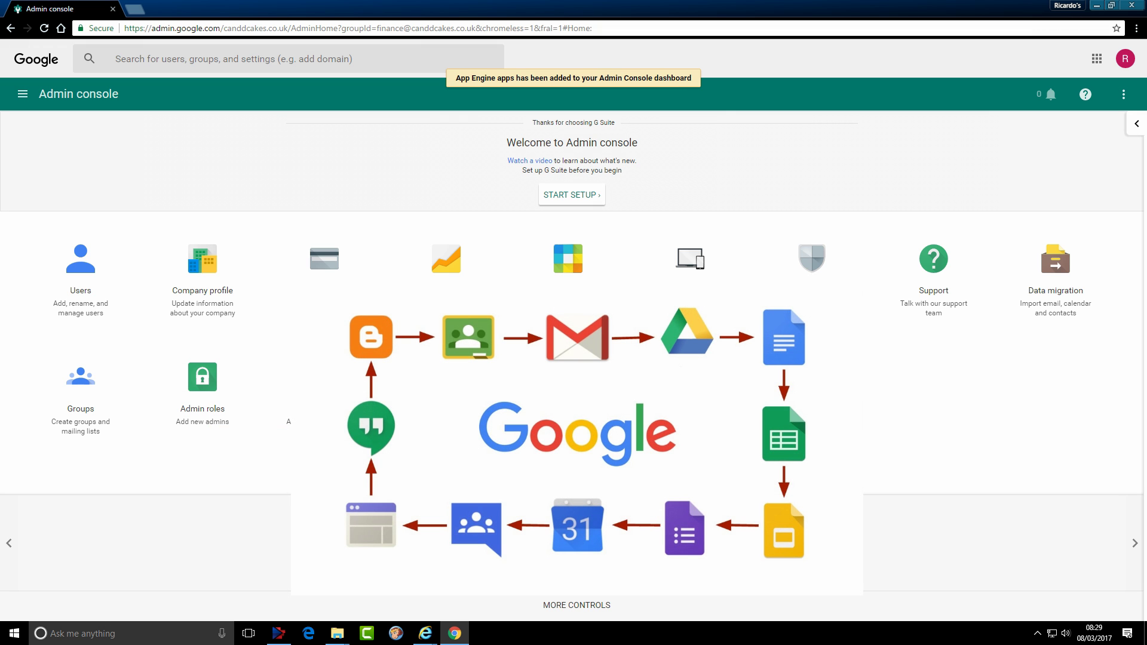
Step: Rearrange the Device management and Data migration tiles on the dashboard
drag(689, 259, 690, 404)
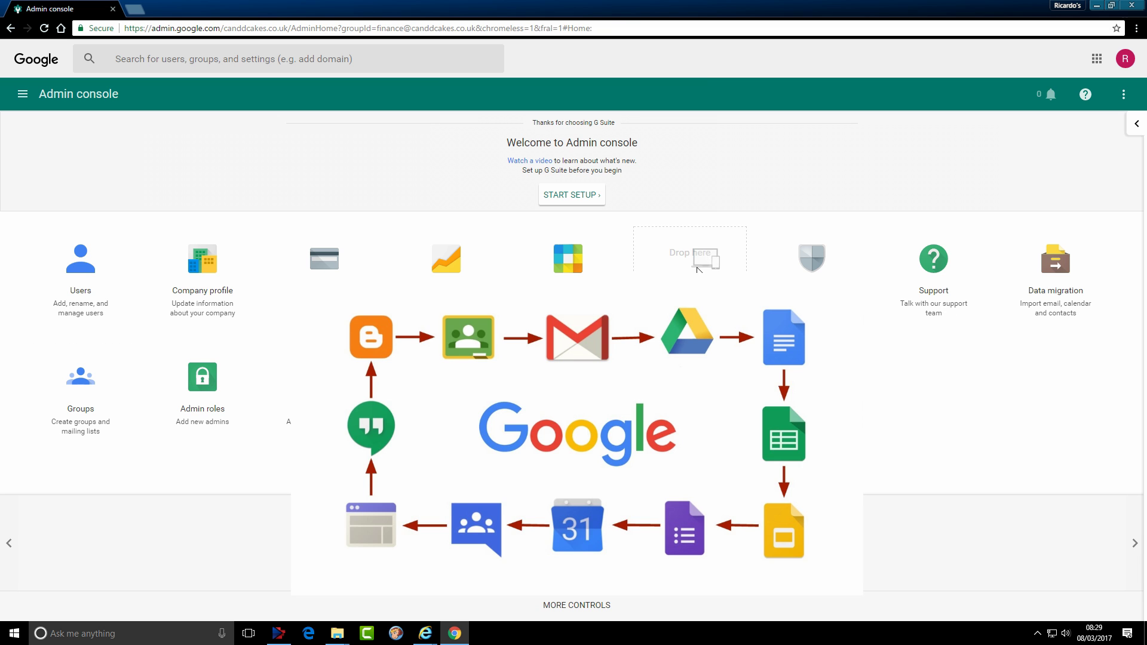
drag(690, 404, 690, 259)
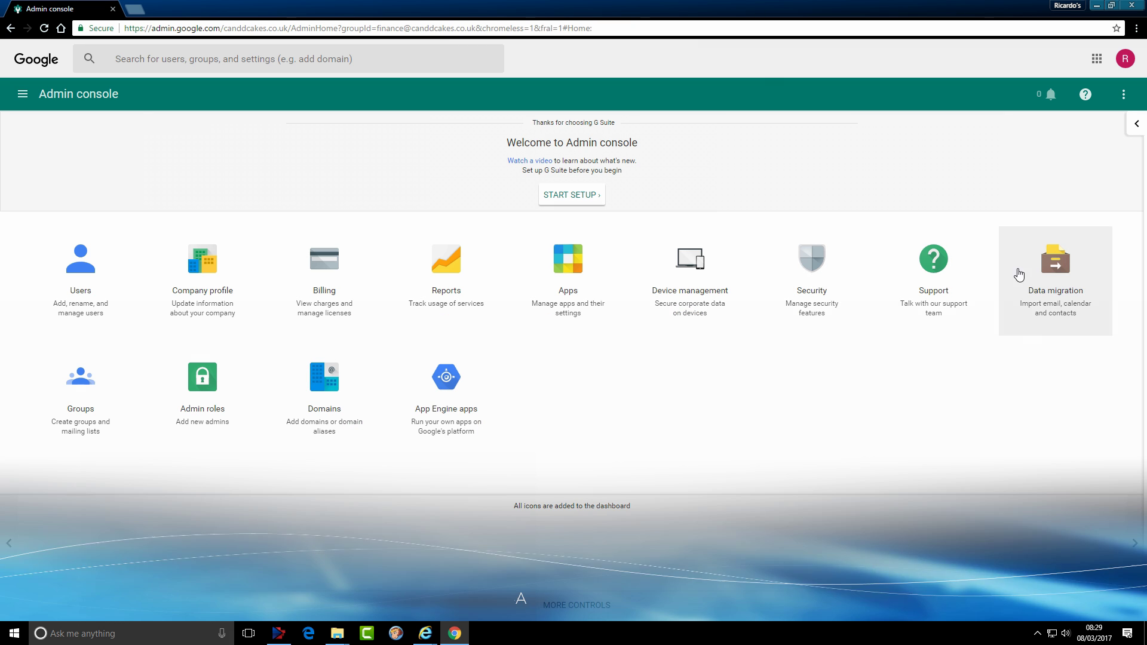
mouse_move(1030, 277)
mouse_down()
mouse_move(867, 465)
mouse_move(1023, 320)
mouse_up()
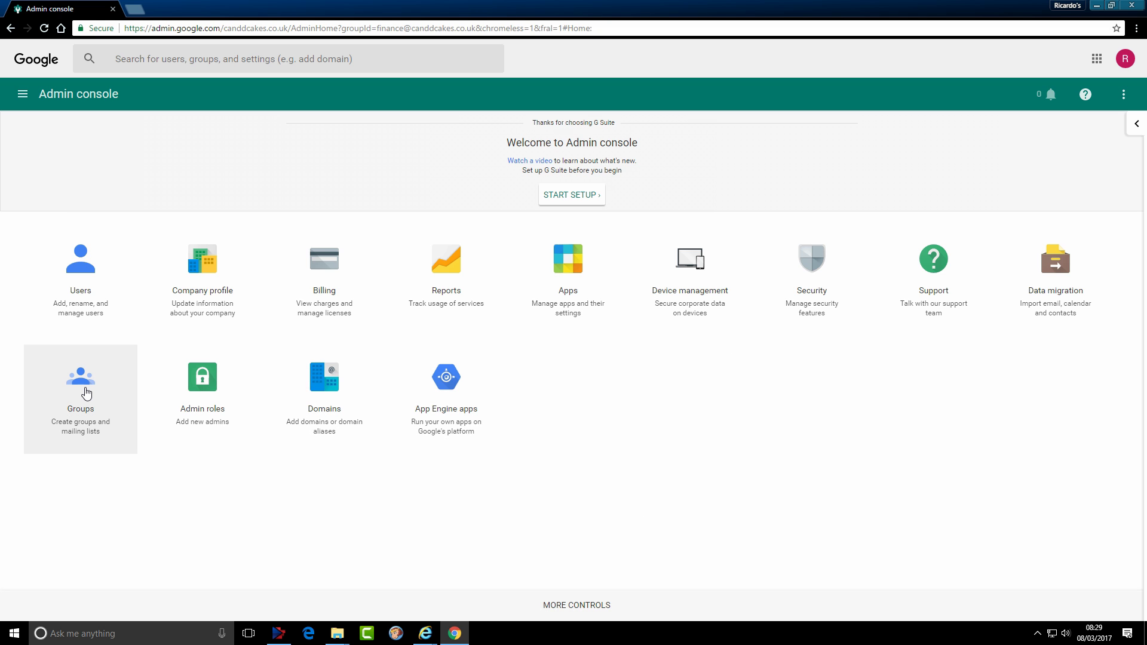
click(86, 393)
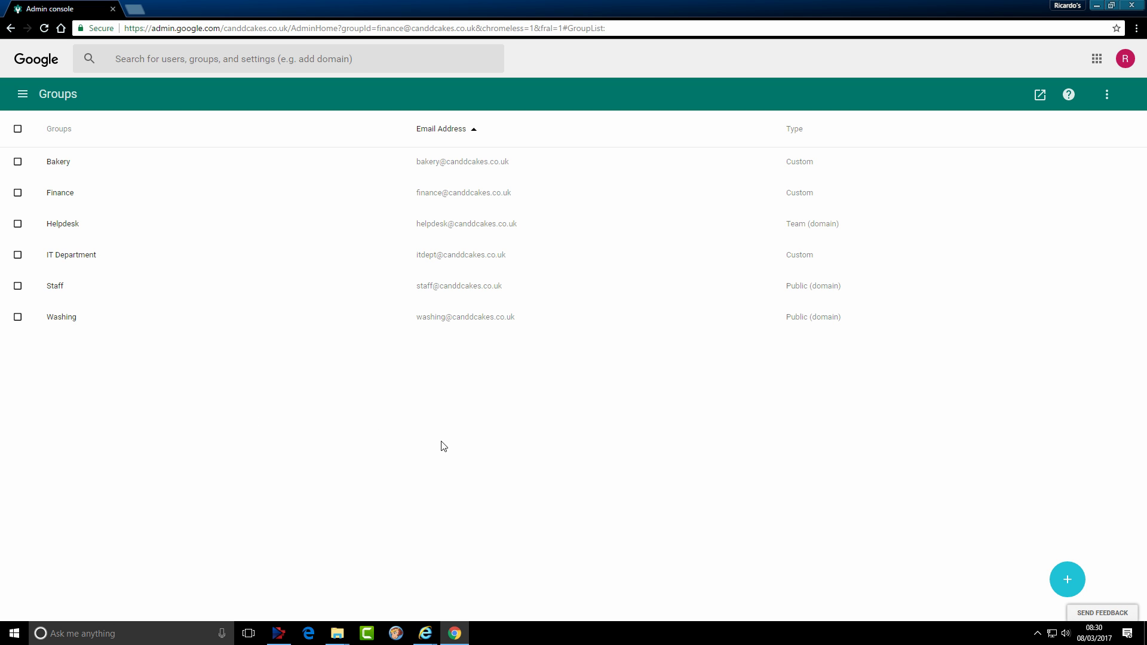
click(1066, 583)
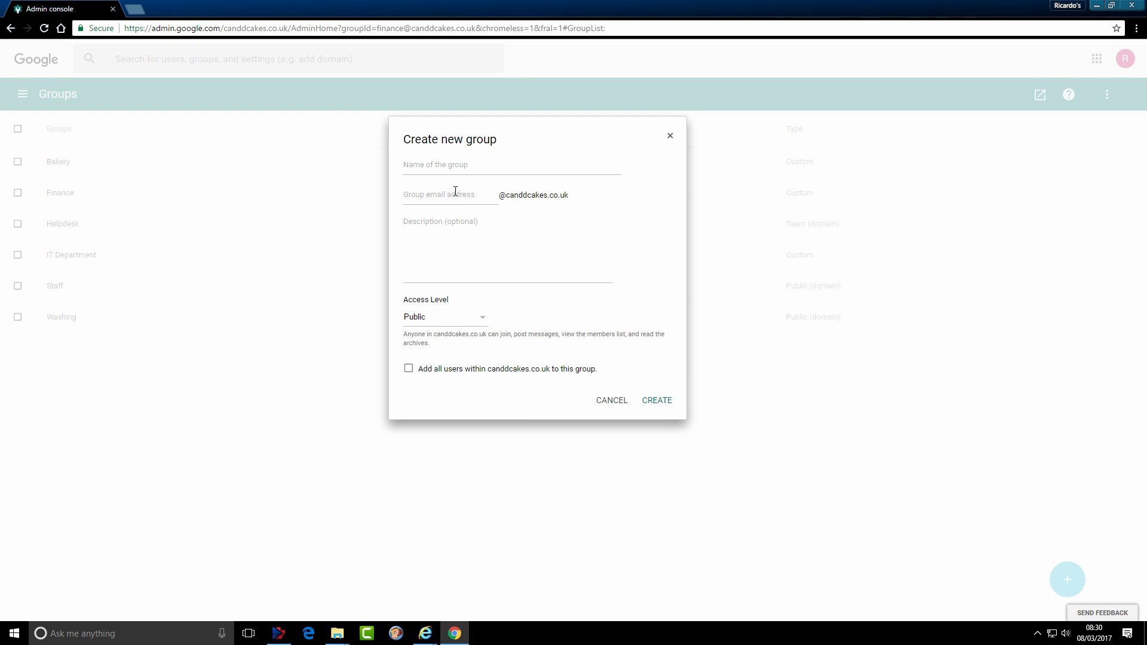
click(421, 169)
text(Sales)
click(427, 199)
text(sales)
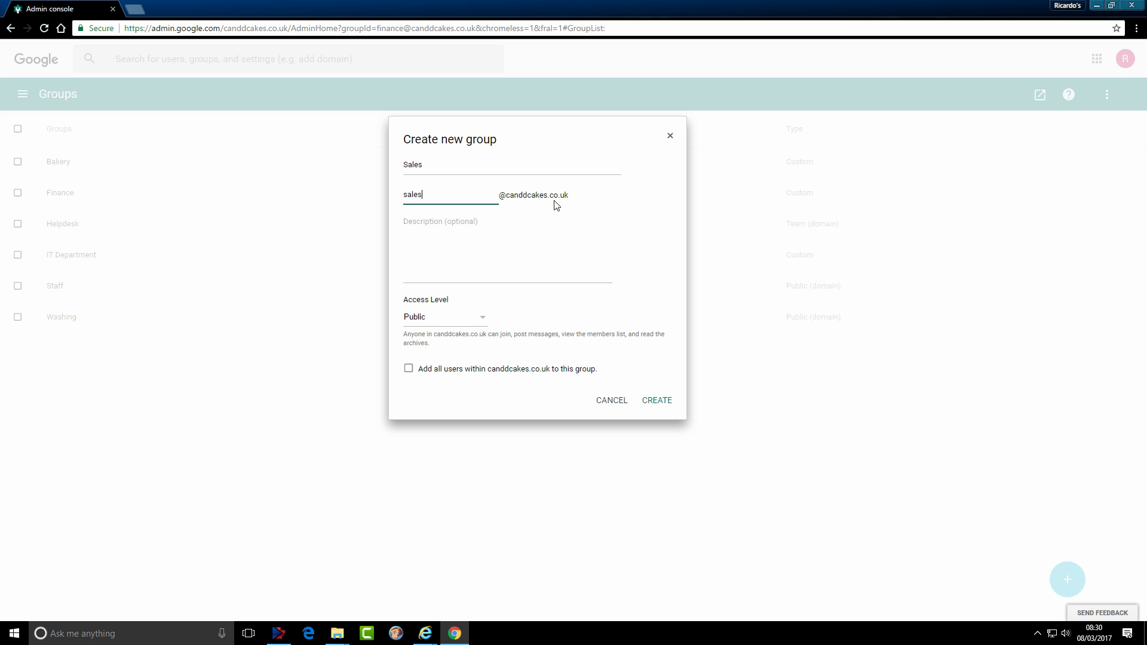
click(411, 222)
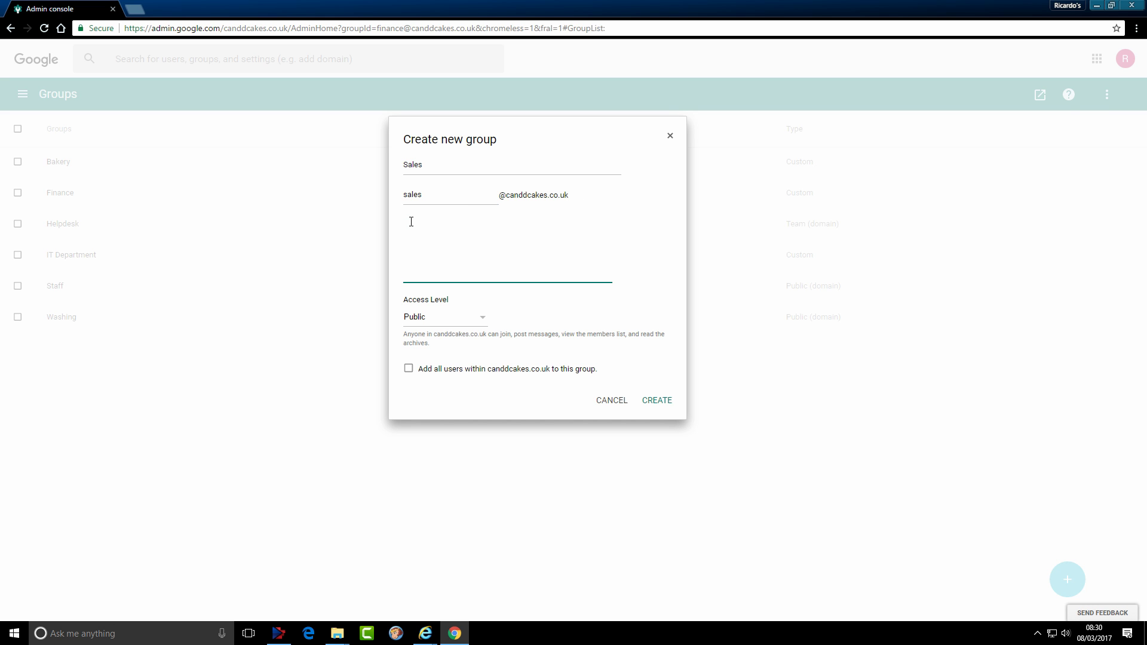
text(Group)
key(BackSpace)
text(up for the Sales force)
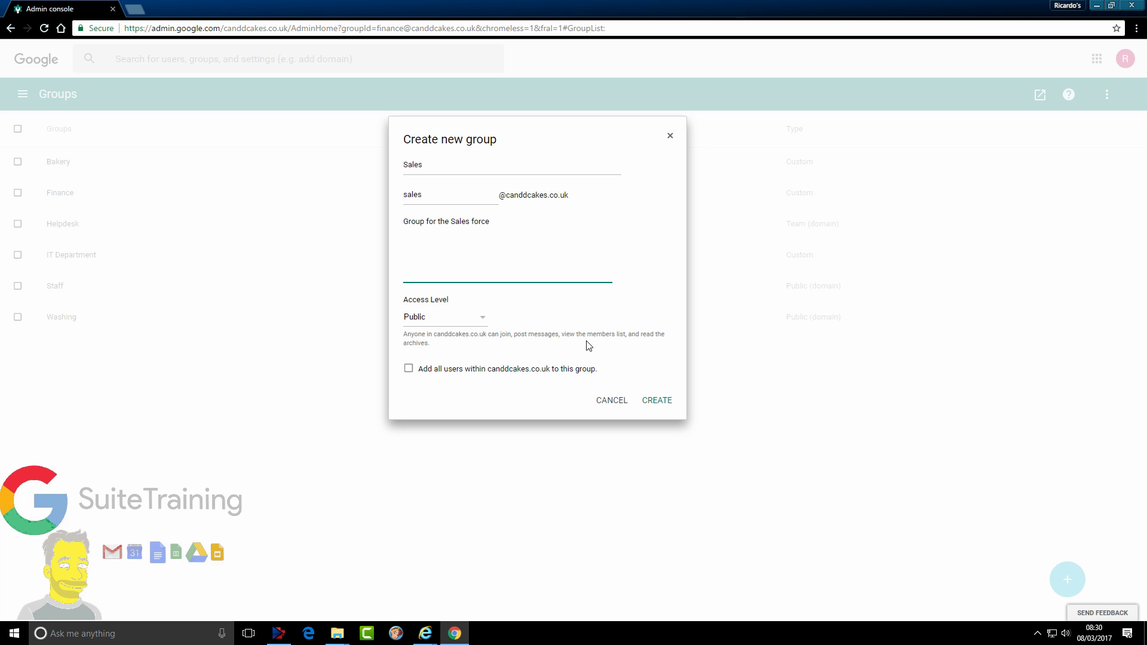
Step: Set the Sales group's access level to Restricted and create the group
click(483, 320)
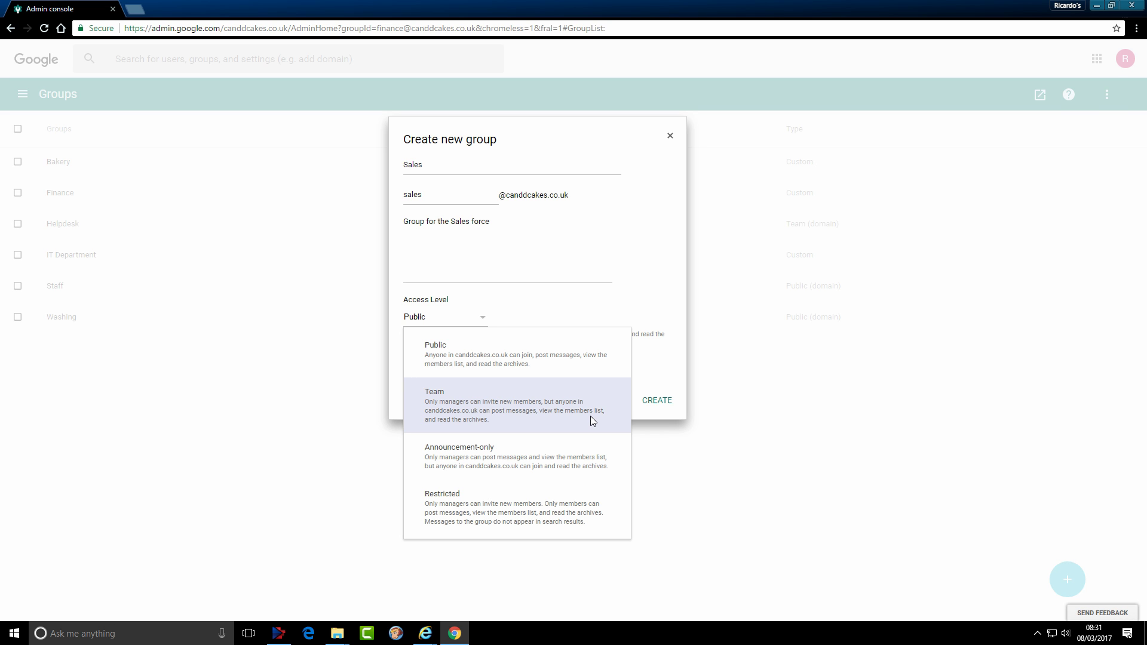
click(547, 513)
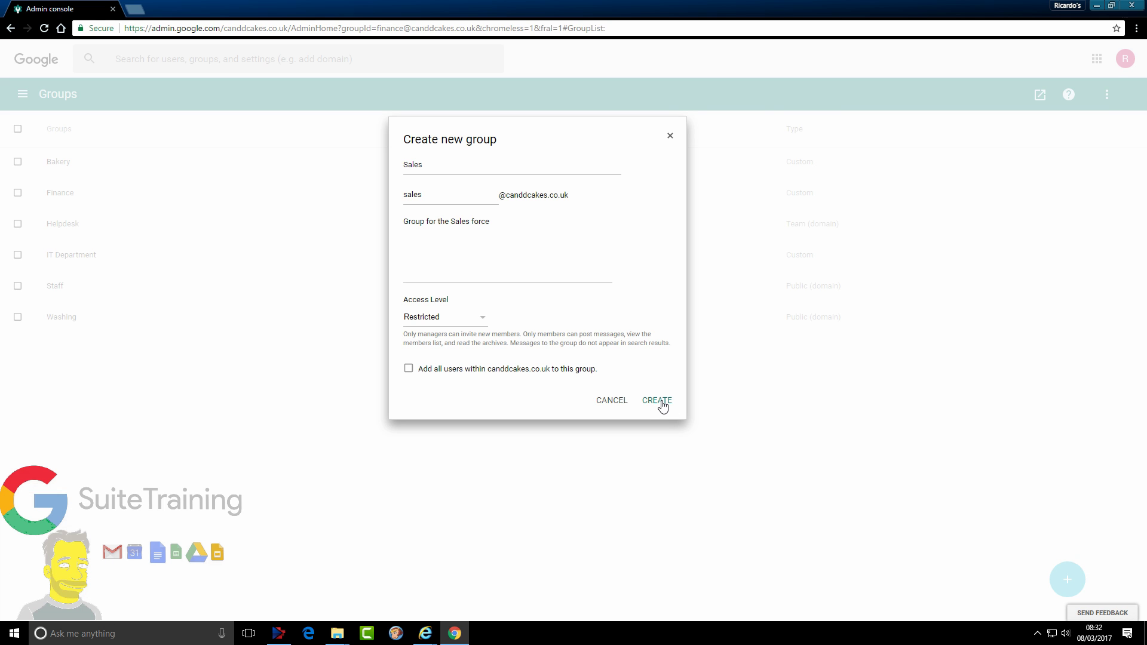
click(661, 405)
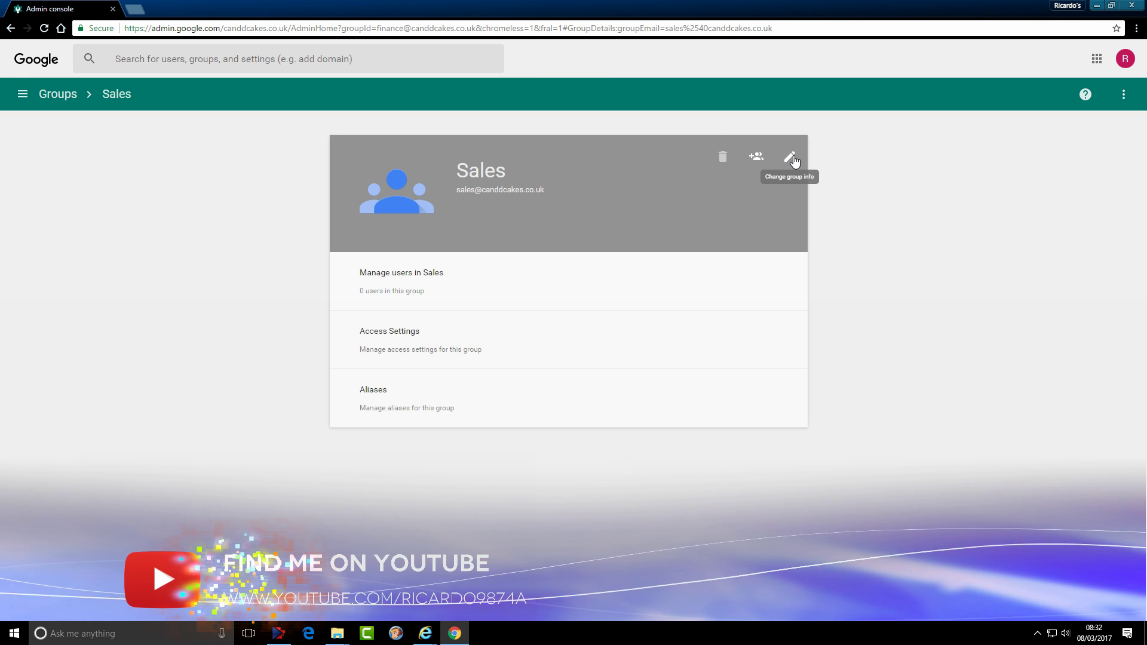
Step: Review the Sales group's Change group info dialog and close it unchanged
click(791, 159)
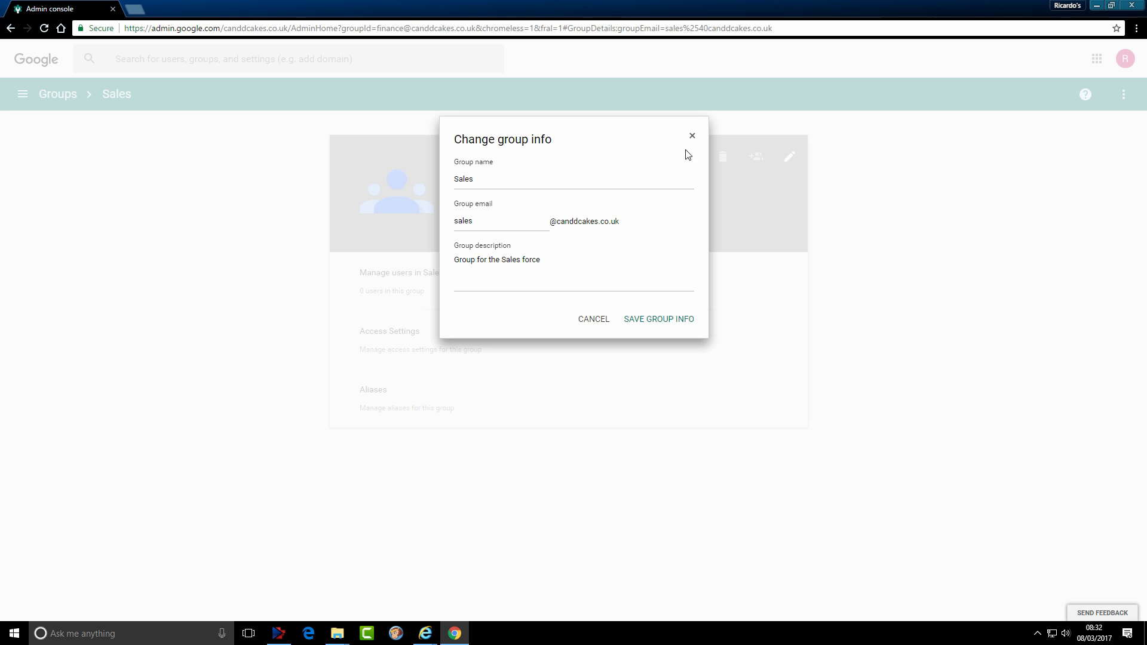
click(692, 138)
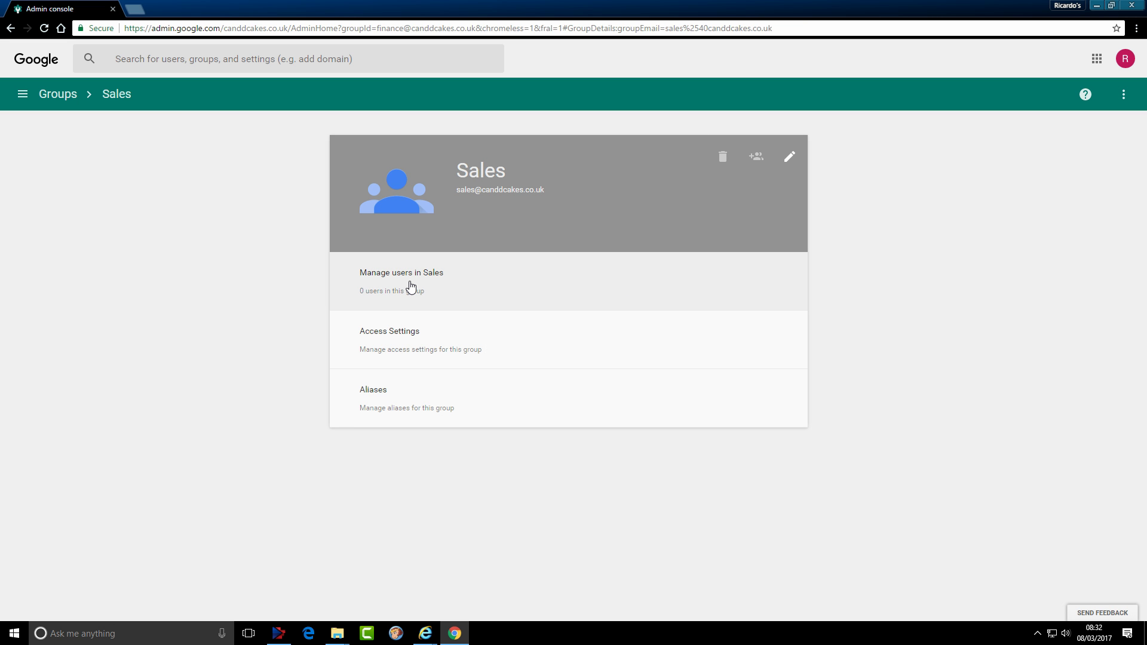
click(757, 159)
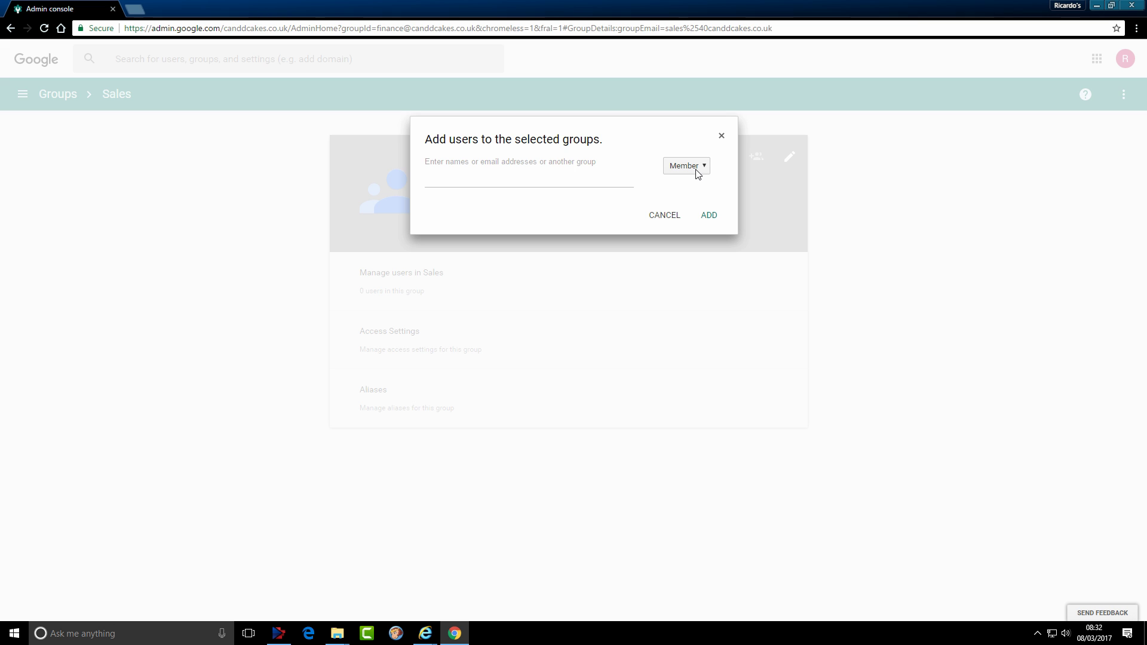
click(495, 173)
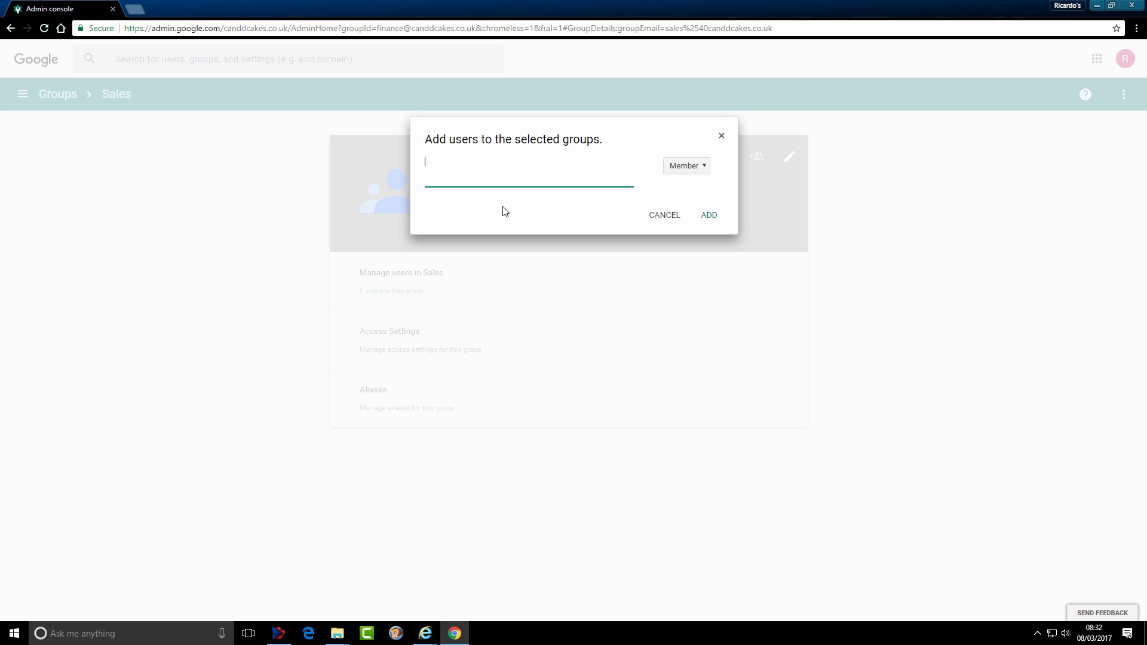
text(dex)
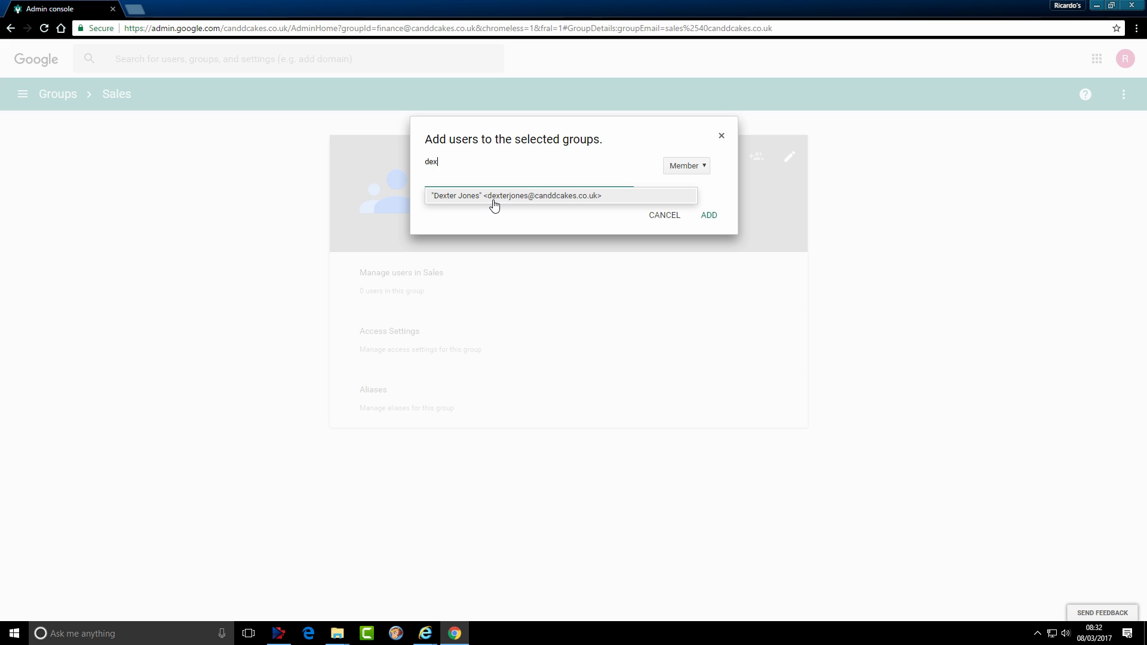
click(492, 197)
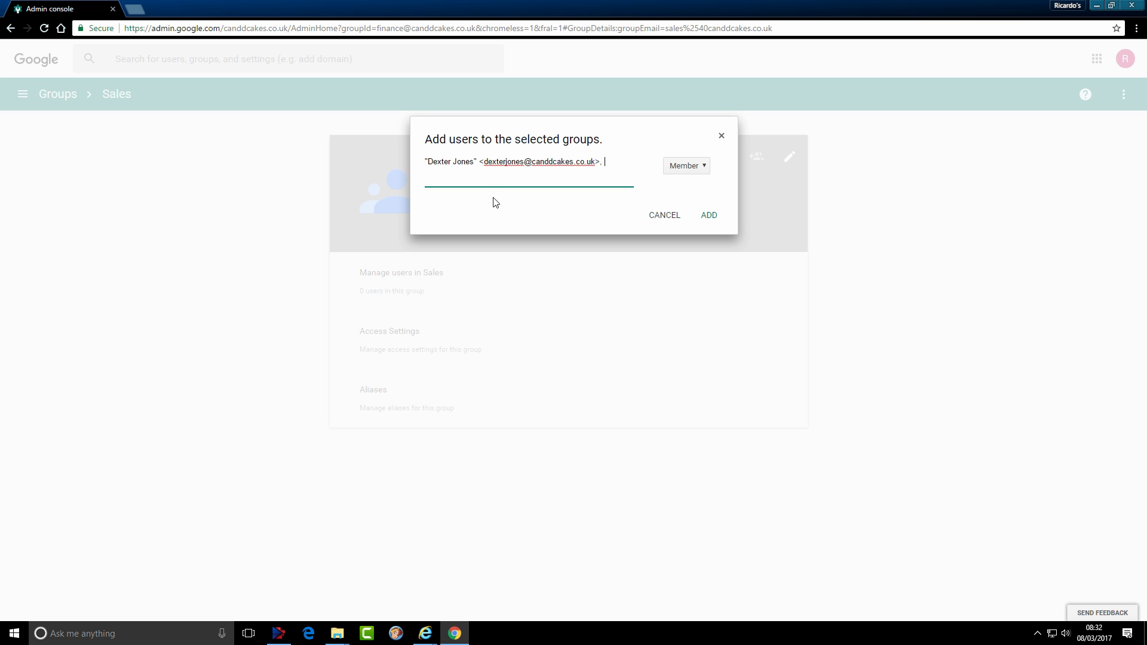
text(cait)
key(BackSpace)
key(BackSpace)
key(BackSpace)
text(c)
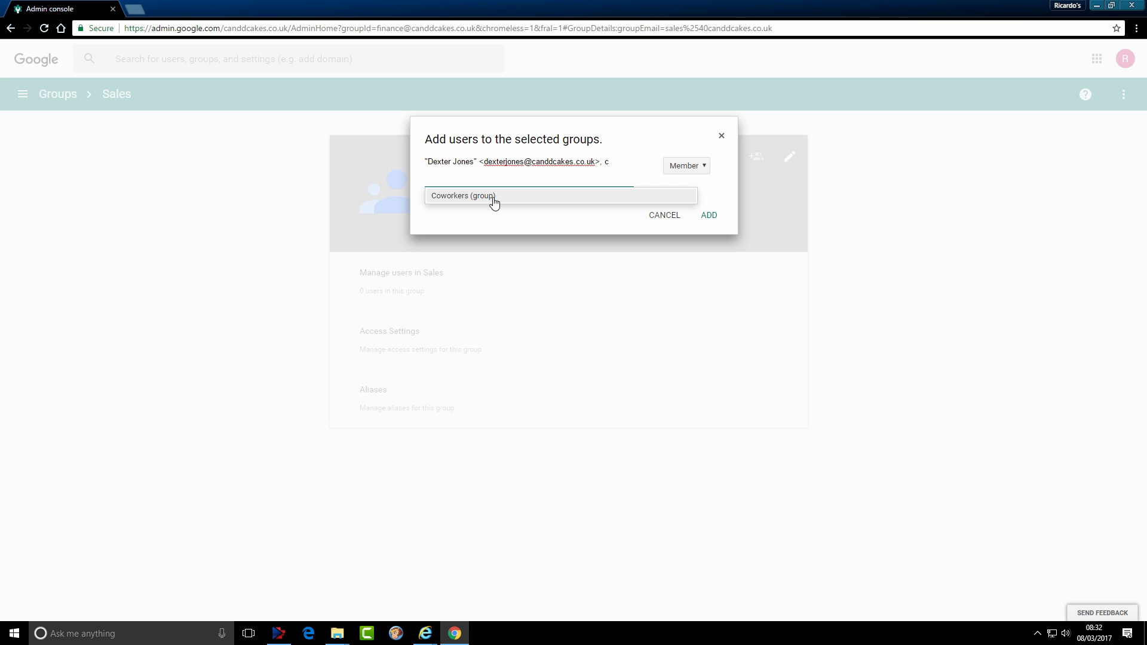
key(BackSpace)
text(ni)
click(493, 204)
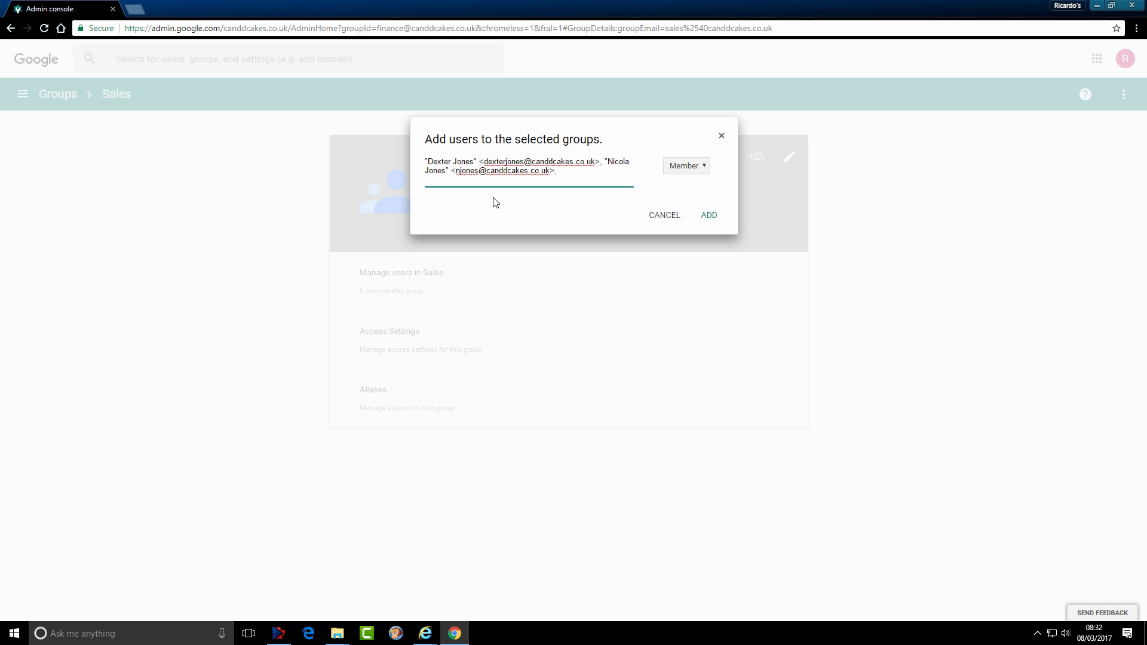
text(den)
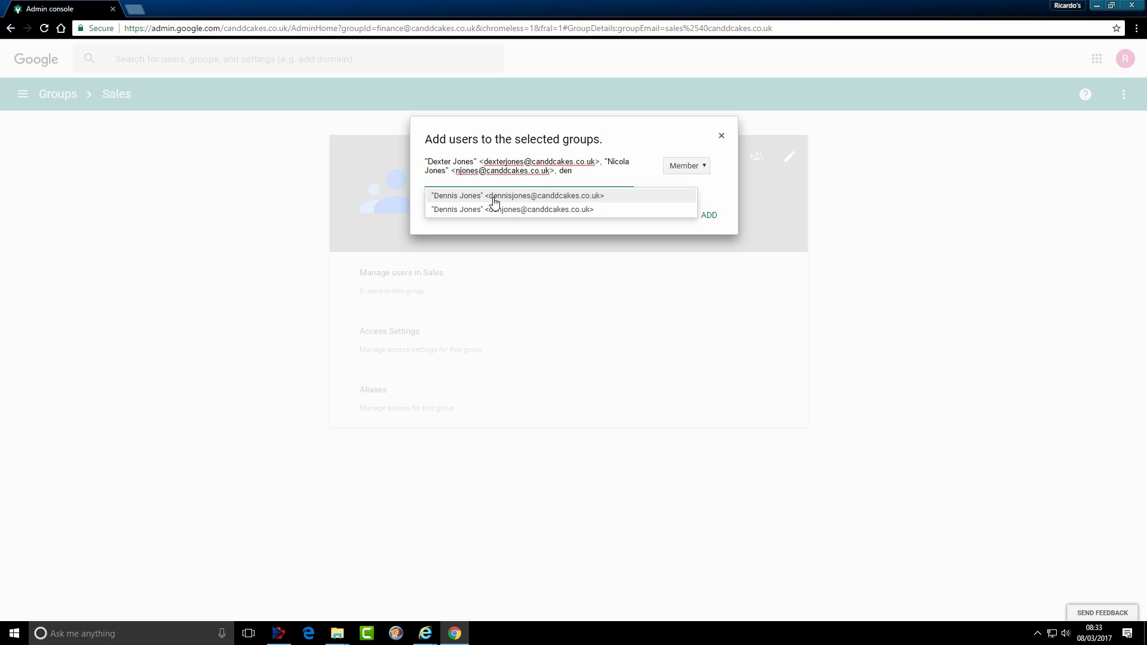
click(493, 199)
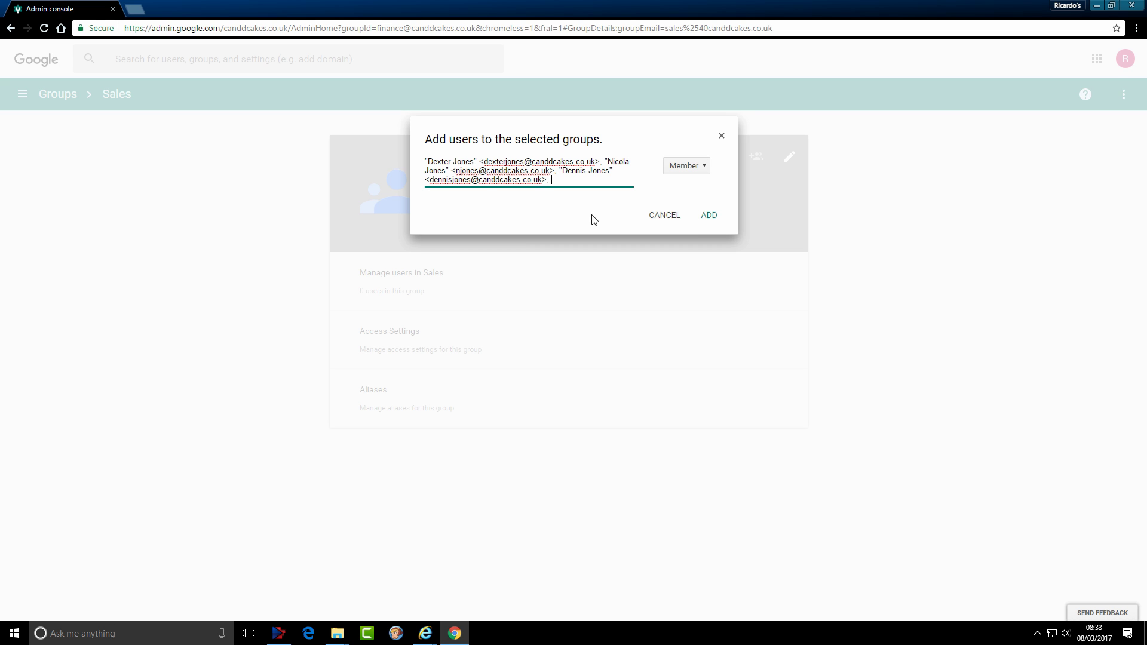
click(708, 219)
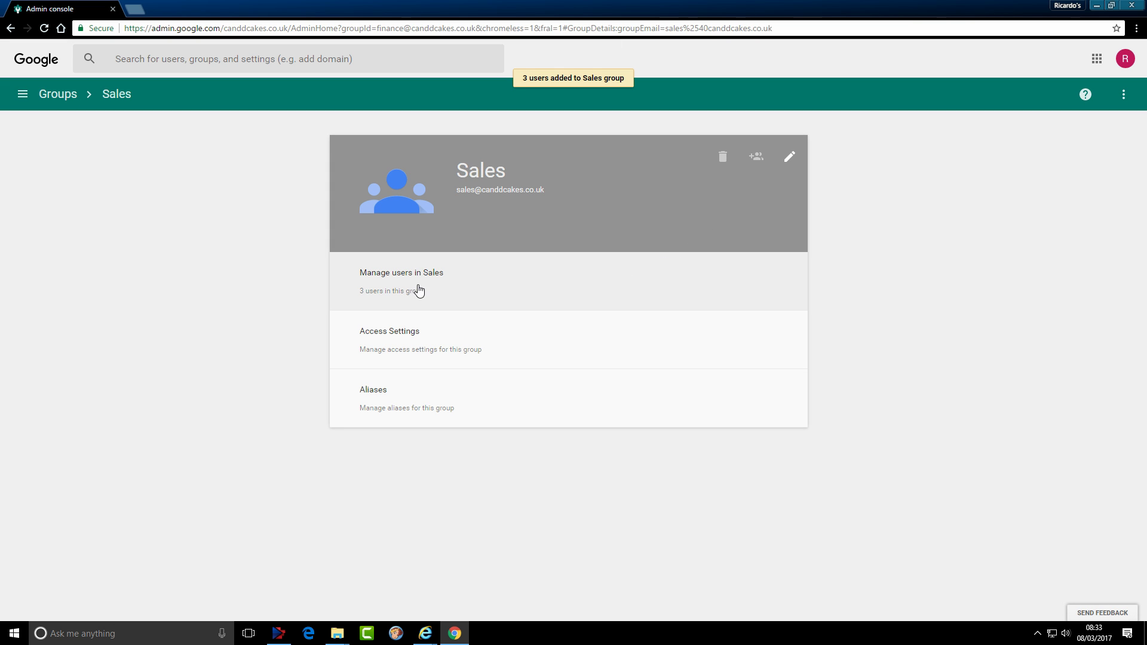
click(482, 288)
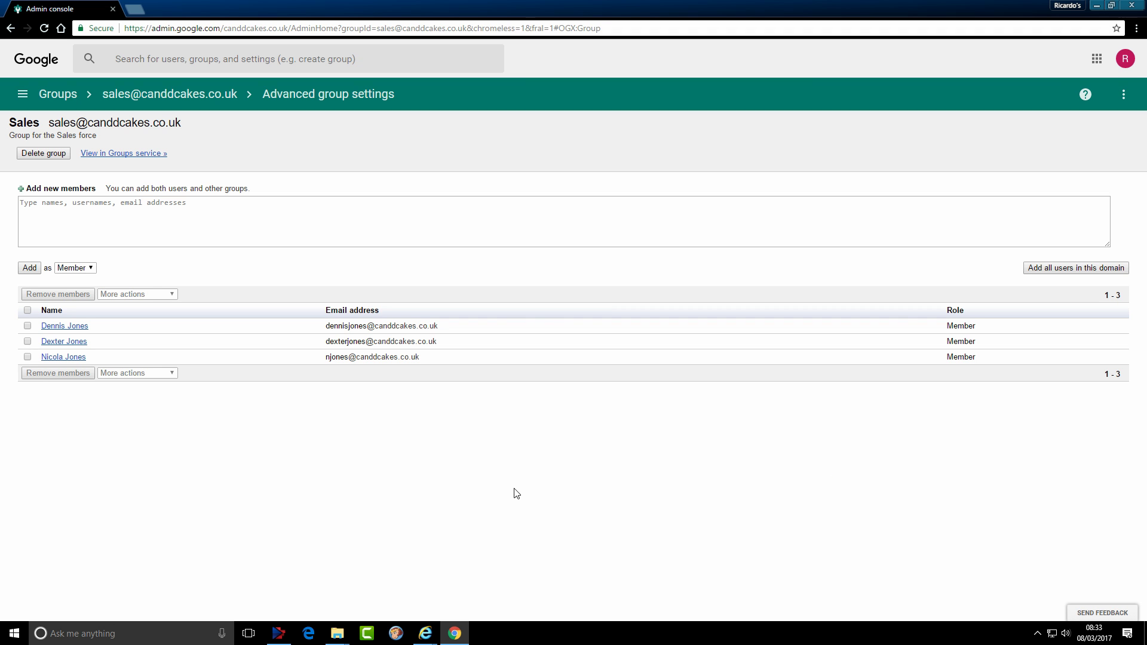
click(26, 357)
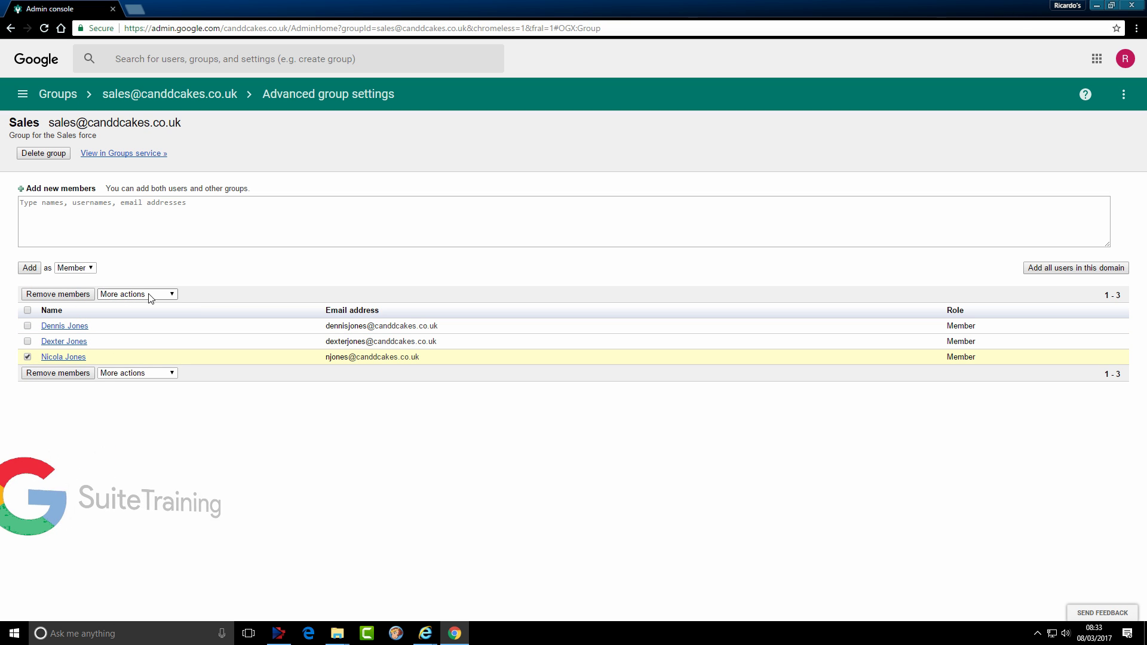
click(173, 296)
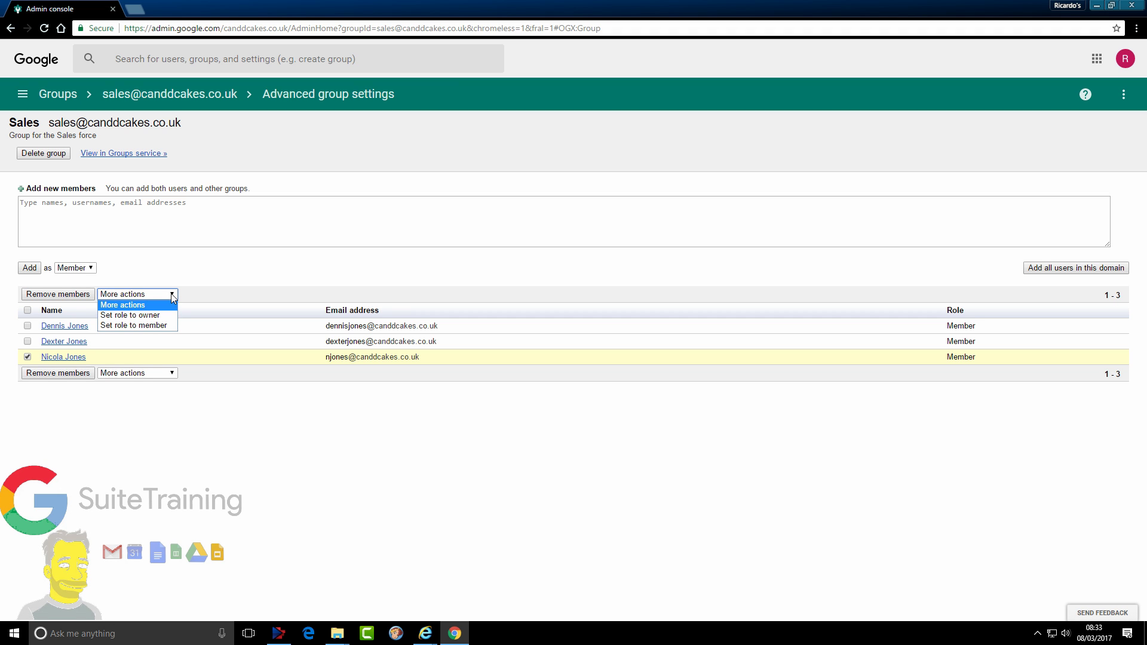
click(167, 315)
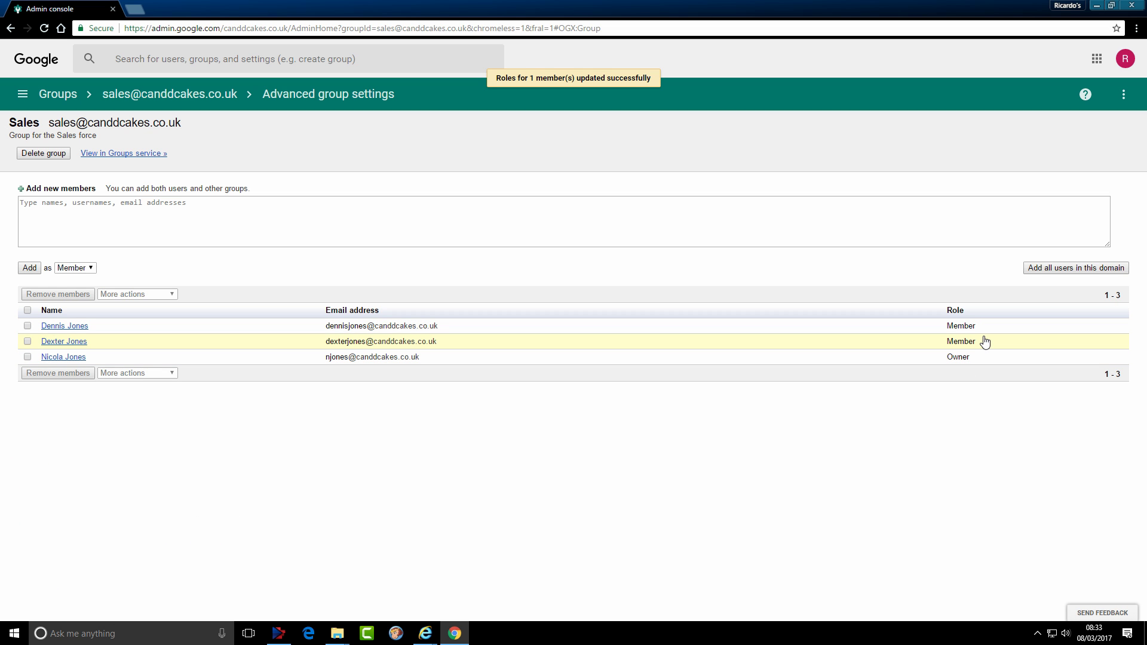
click(80, 213)
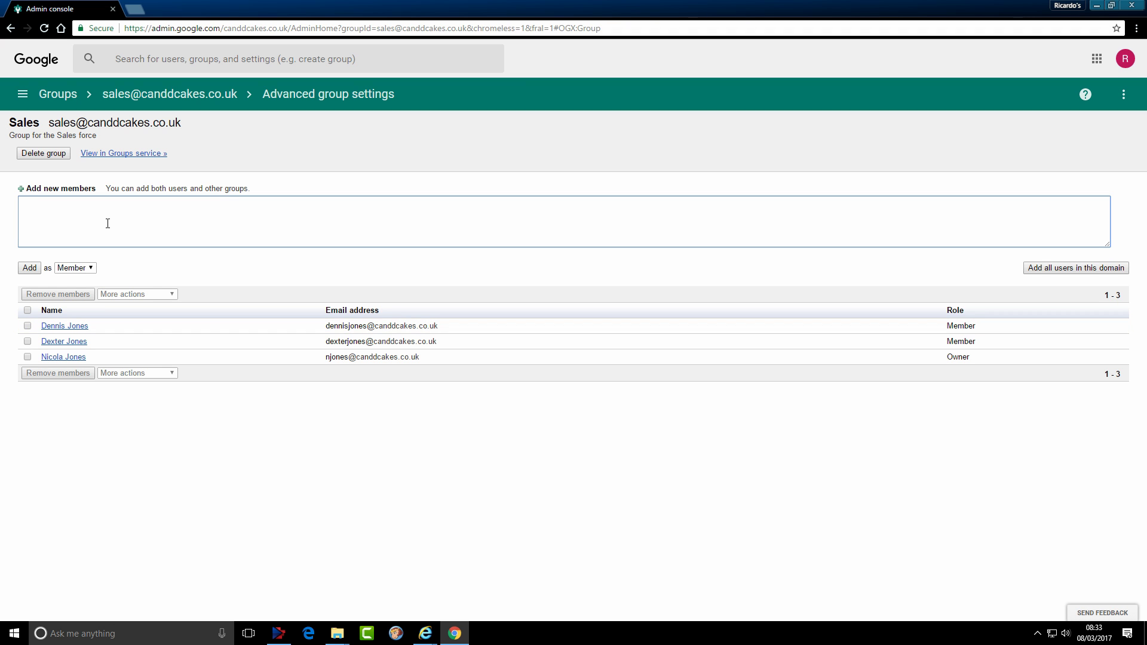
text(jo)
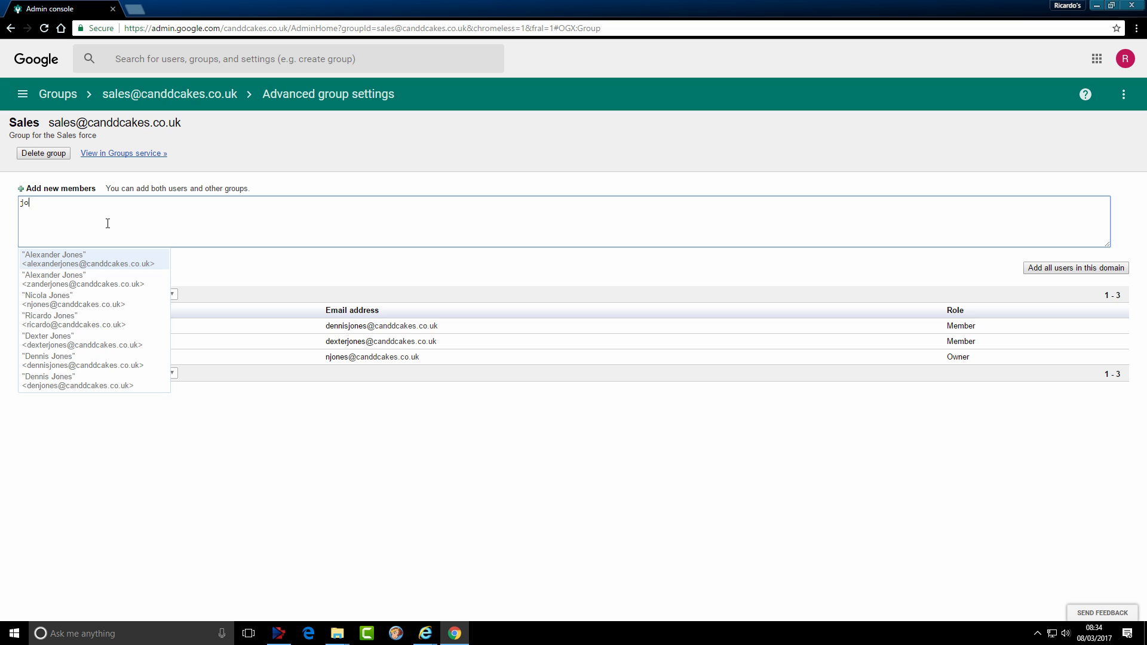
text(ne)
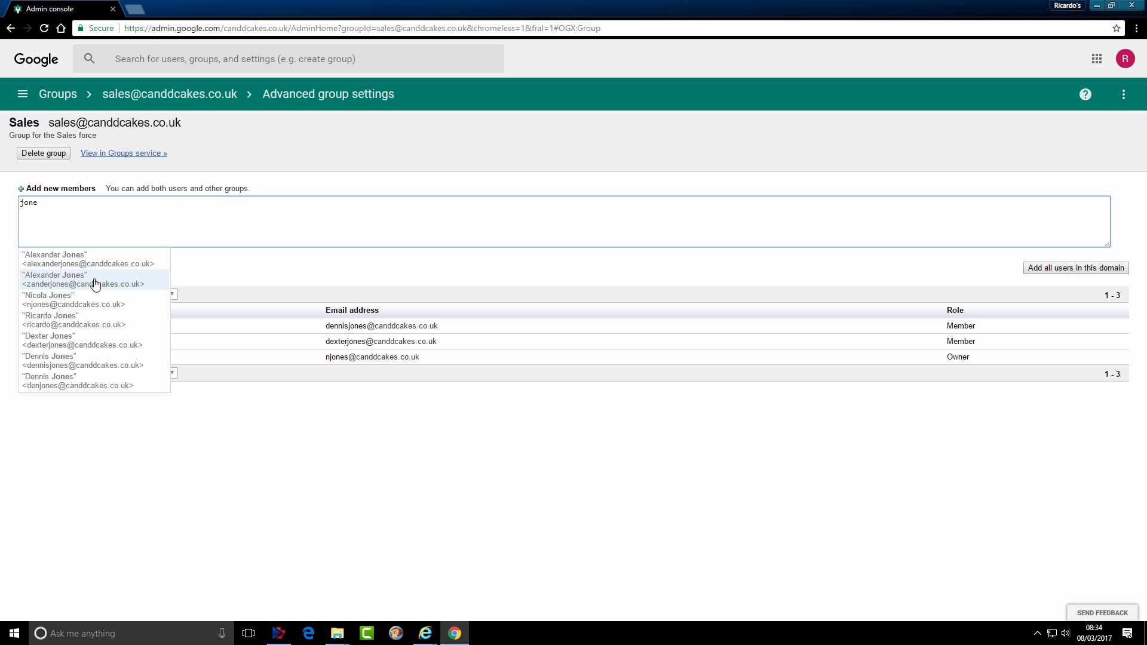
click(96, 284)
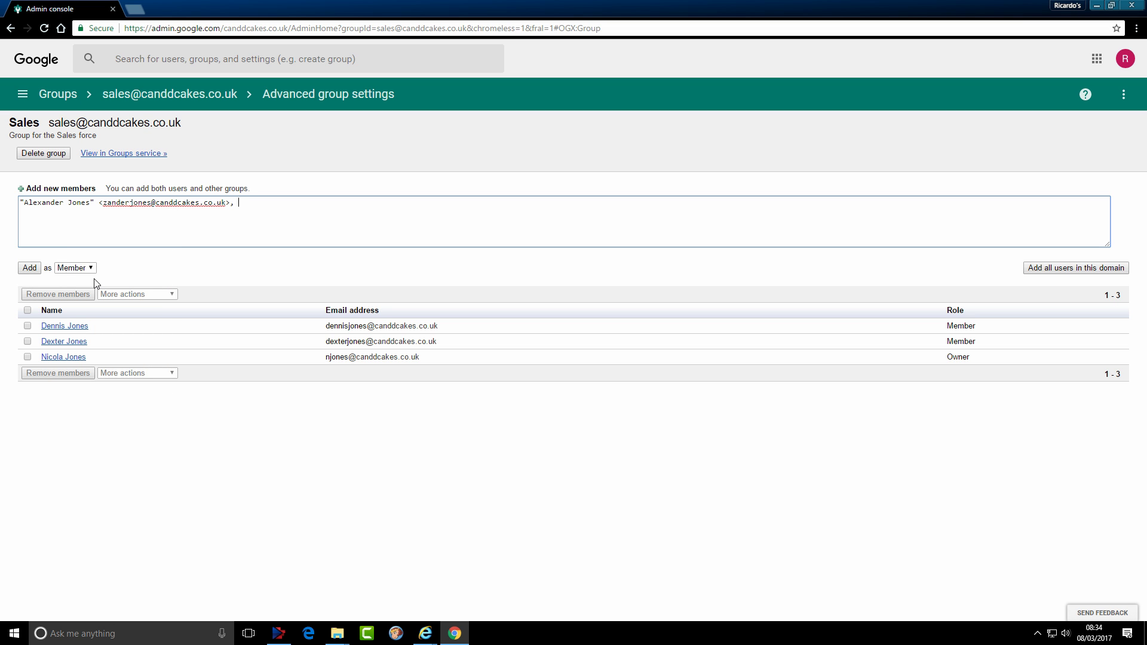
click(29, 267)
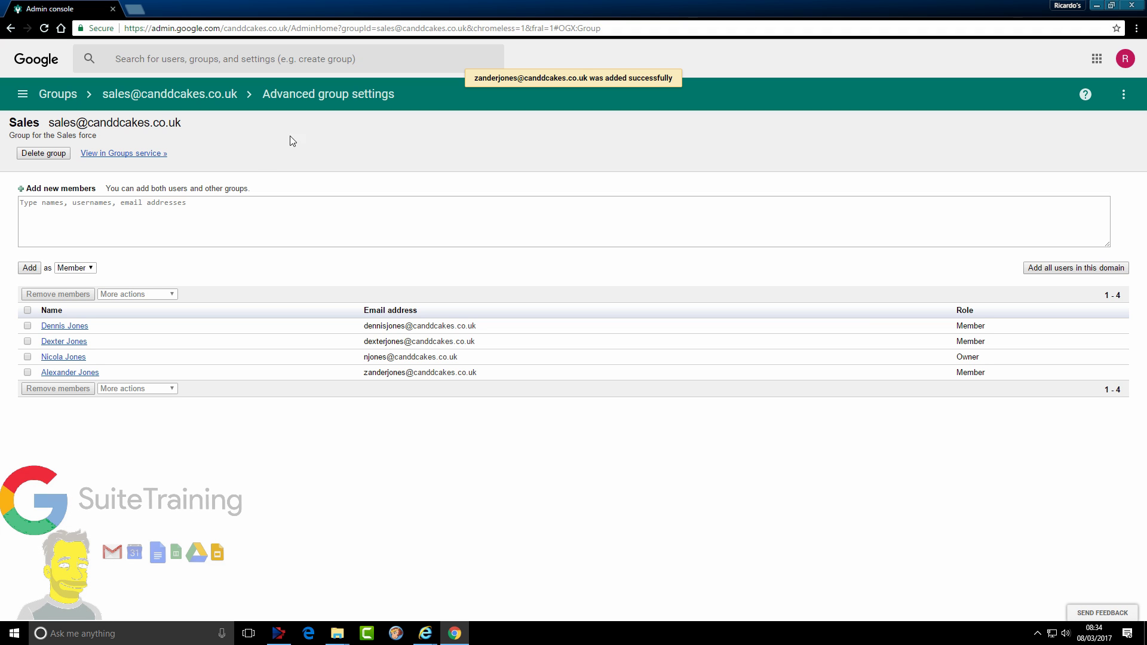
Step: Cancel the Delete group prompt, then view the Sales group in the Groups service
click(43, 154)
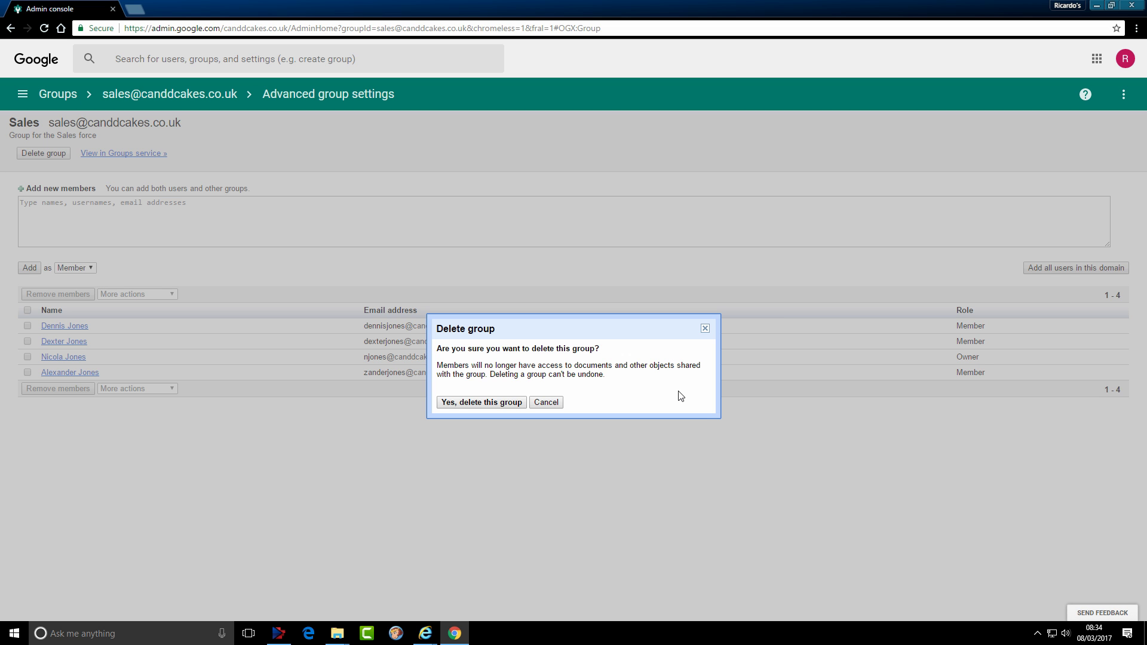
click(548, 402)
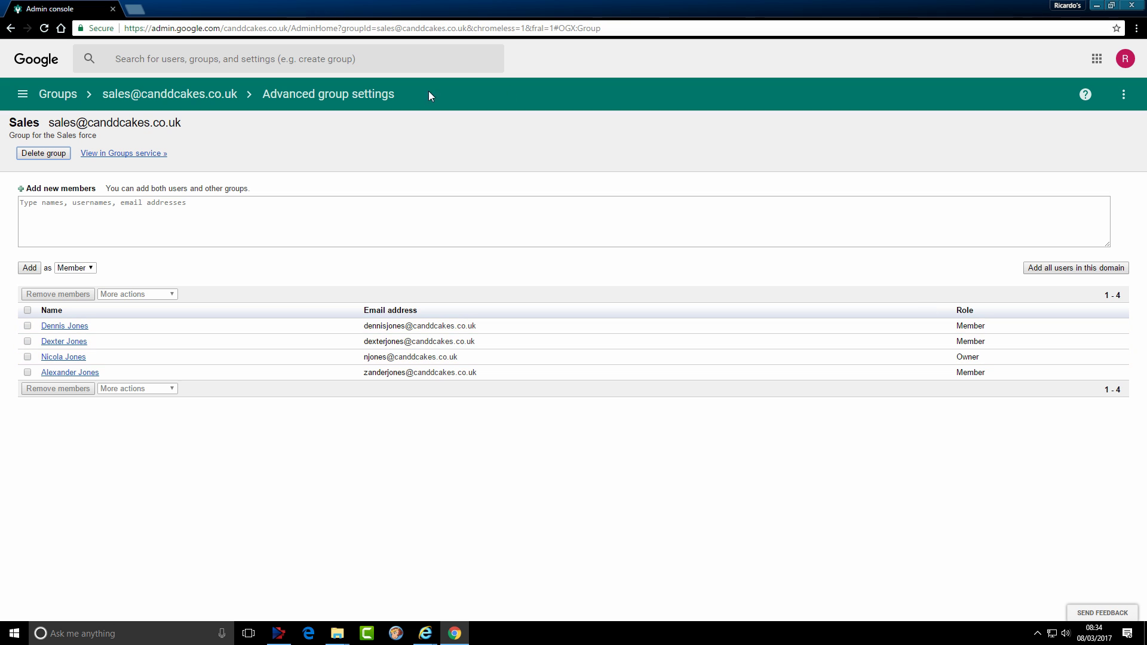
click(112, 155)
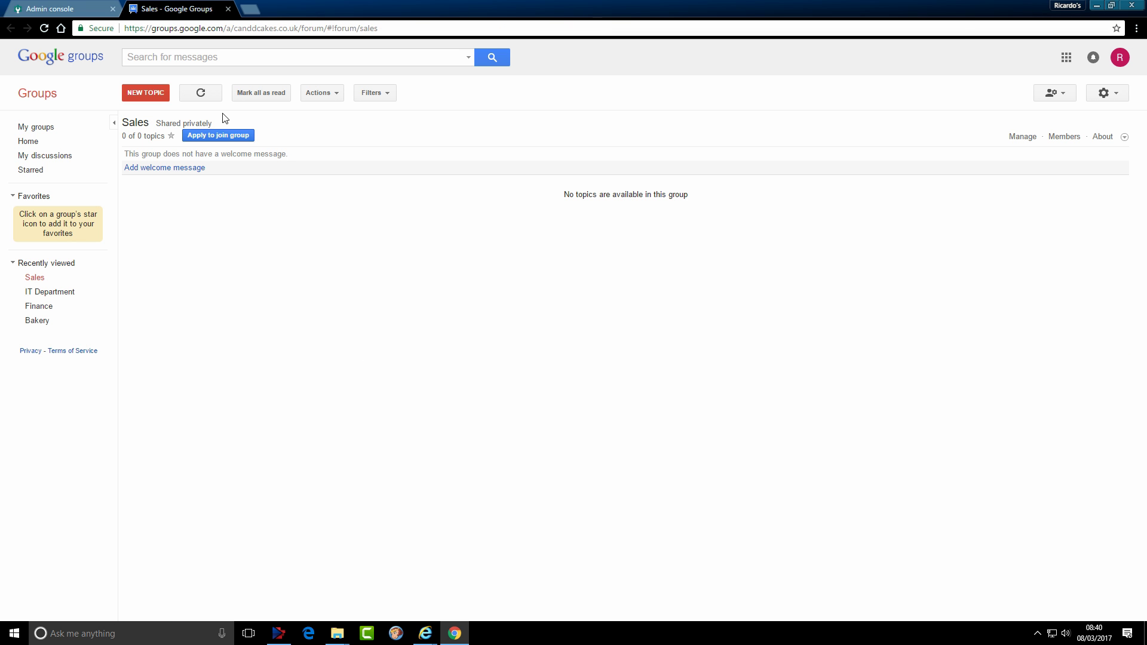
Step: Switch between the Admin console and Sales Google Groups tabs, ending on the Admin console
click(69, 11)
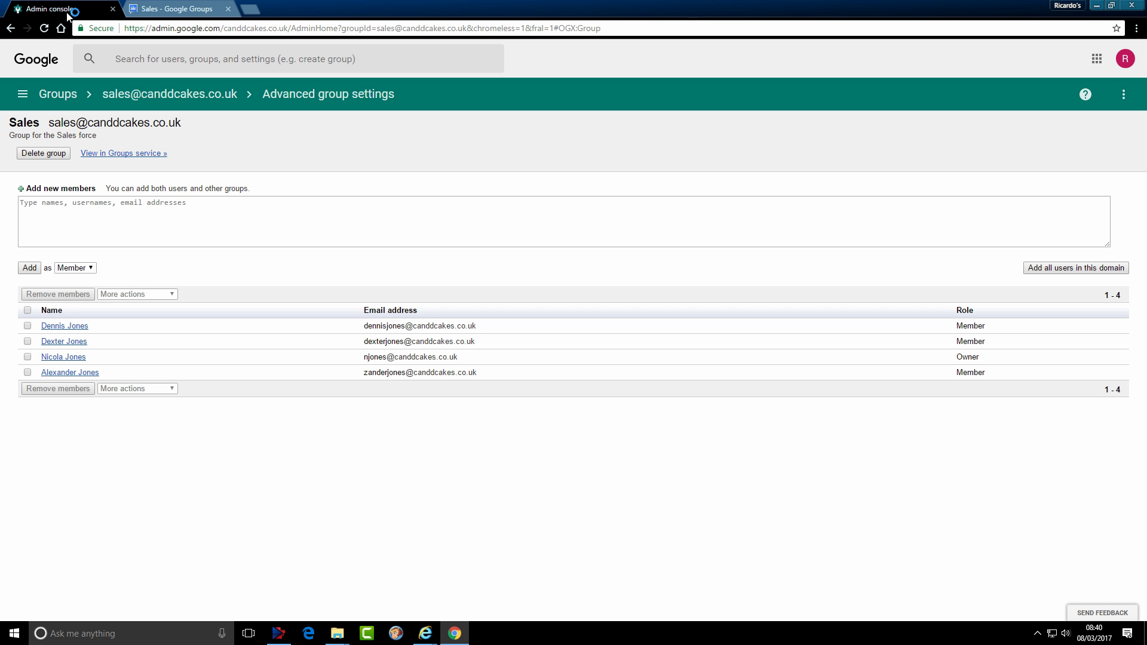
click(198, 12)
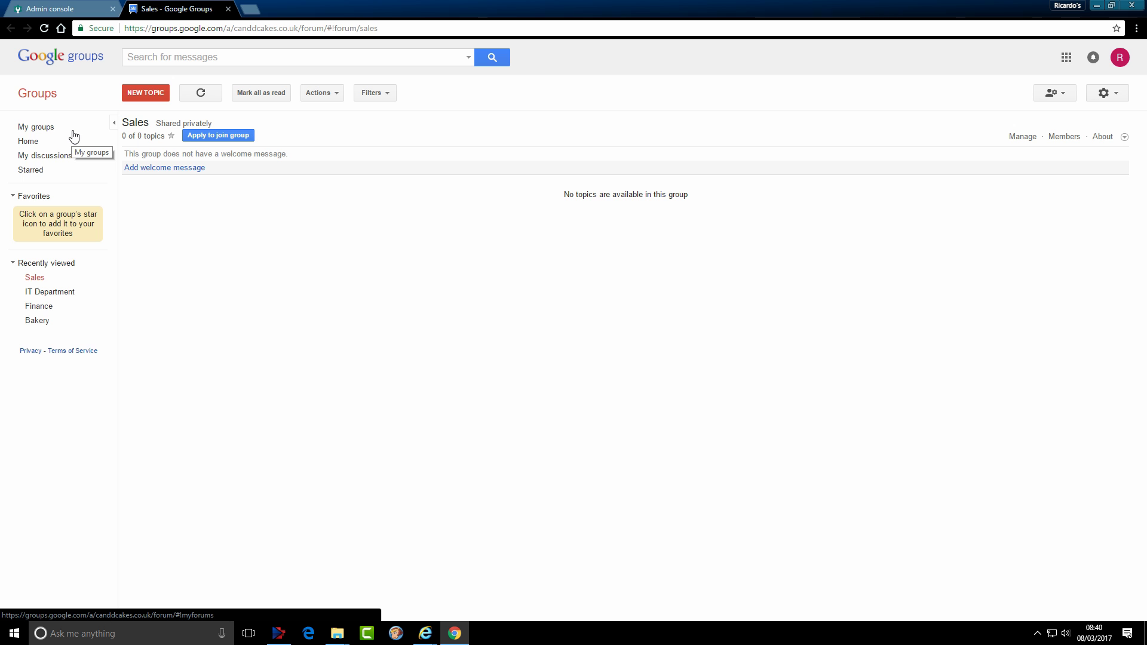
click(71, 11)
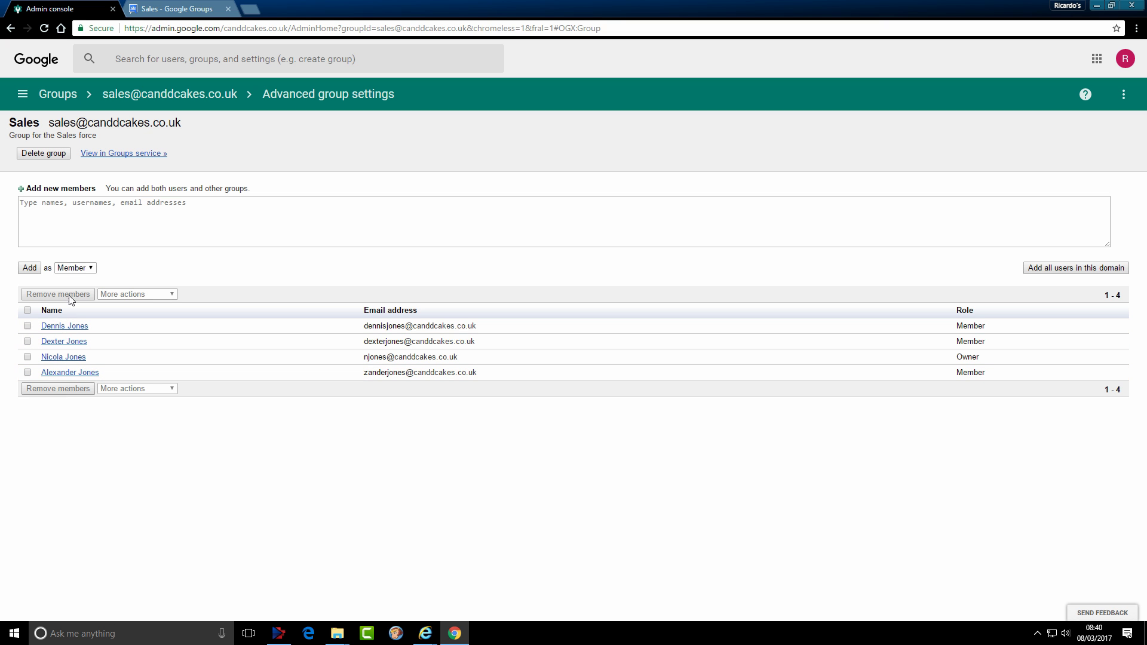
click(53, 209)
text(i)
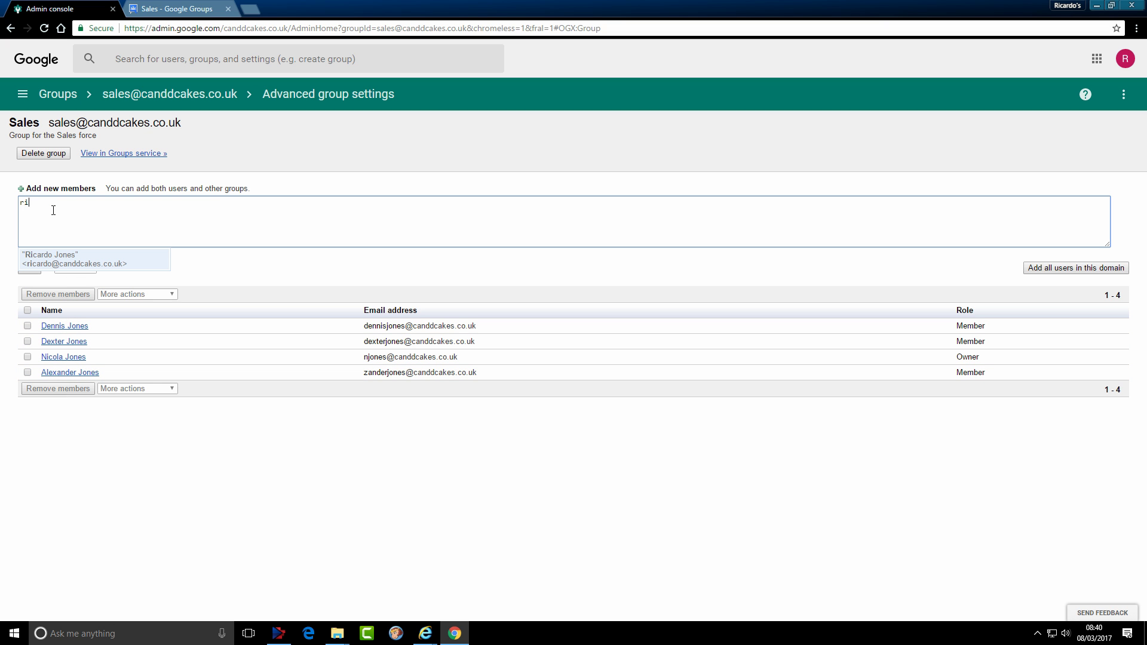
click(78, 260)
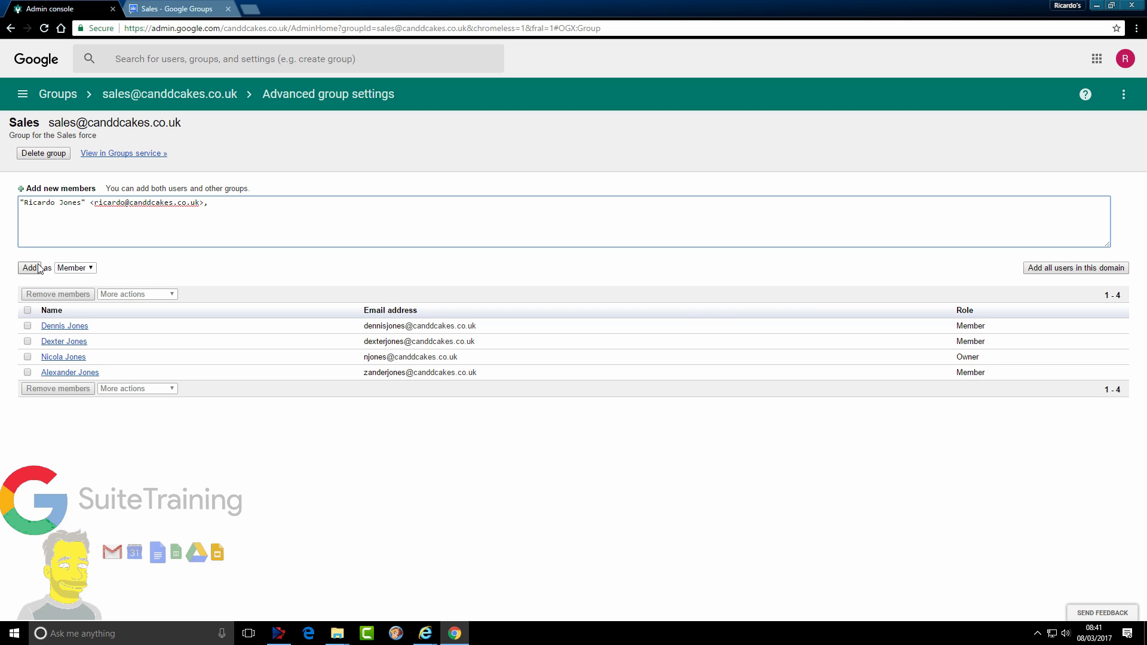
click(83, 270)
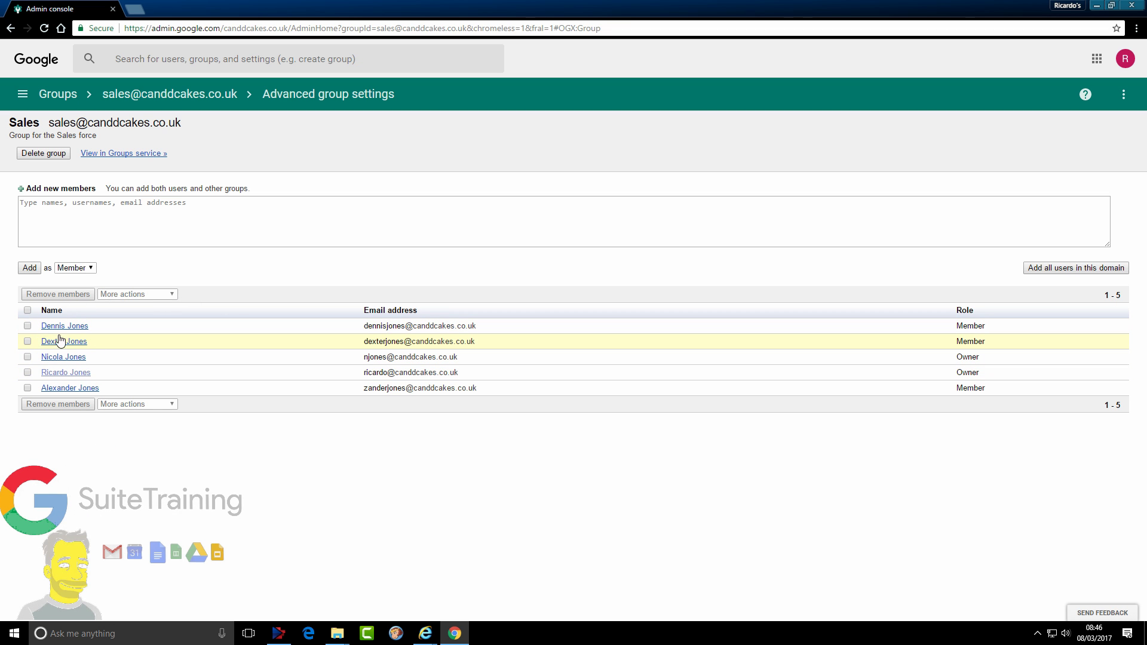
click(28, 325)
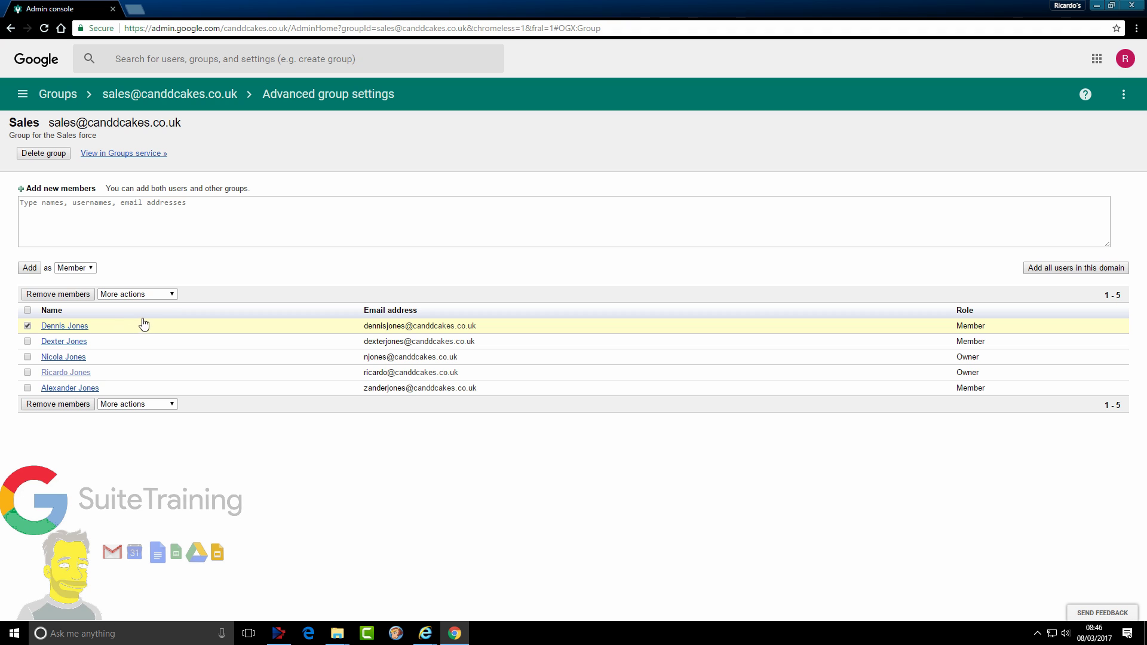
click(172, 295)
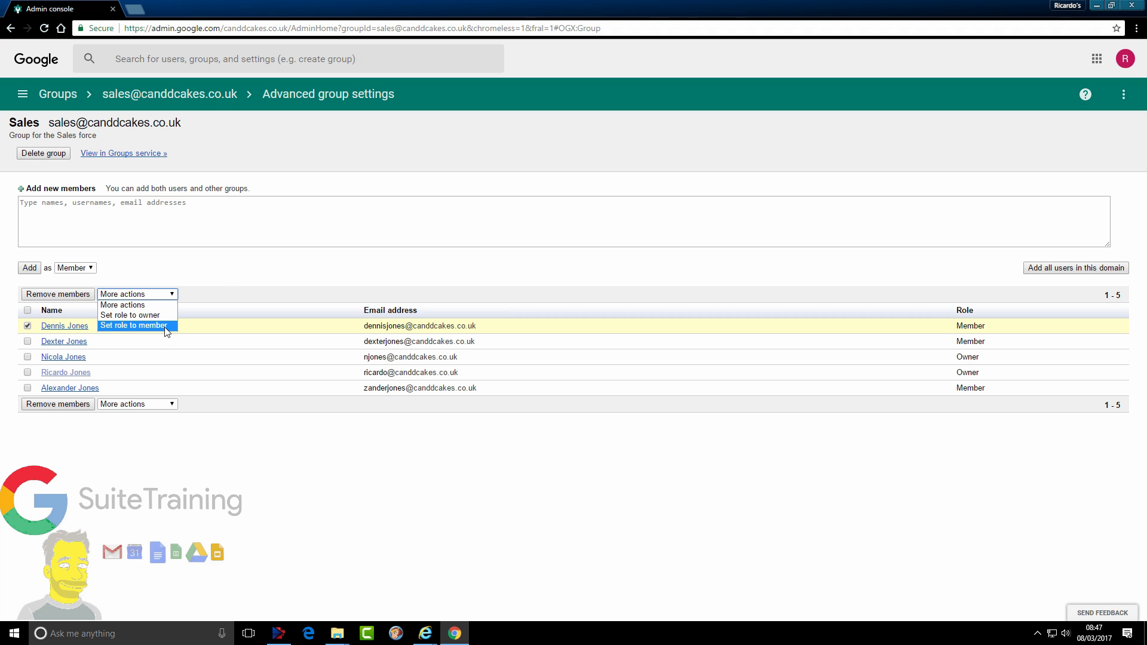
click(230, 273)
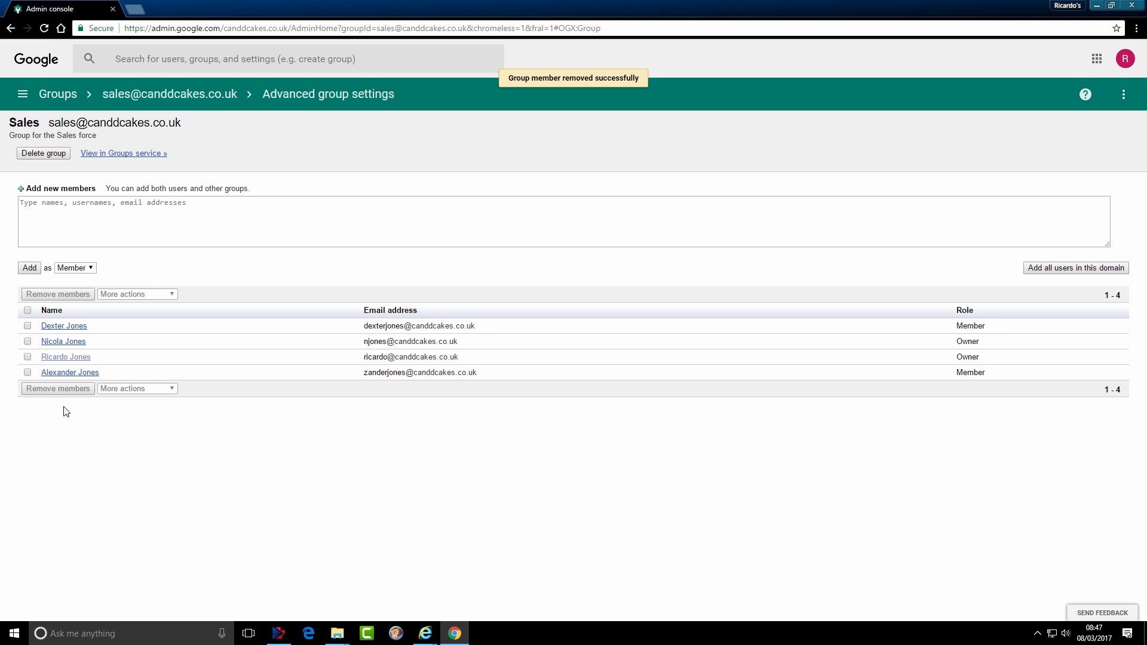
click(106, 213)
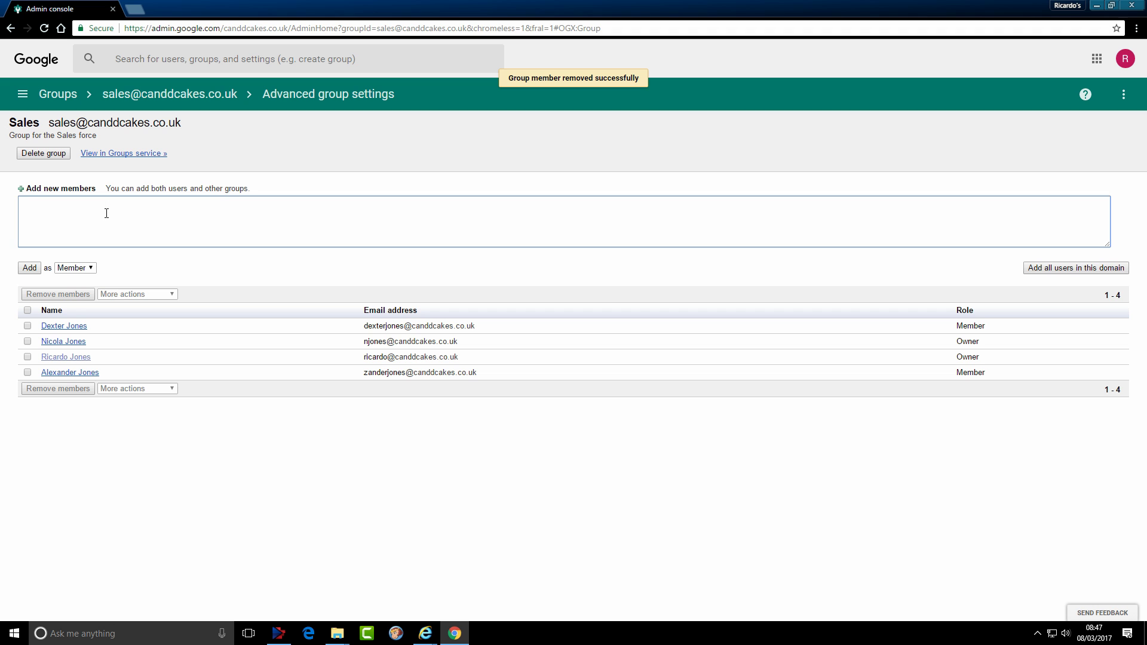
text(denn)
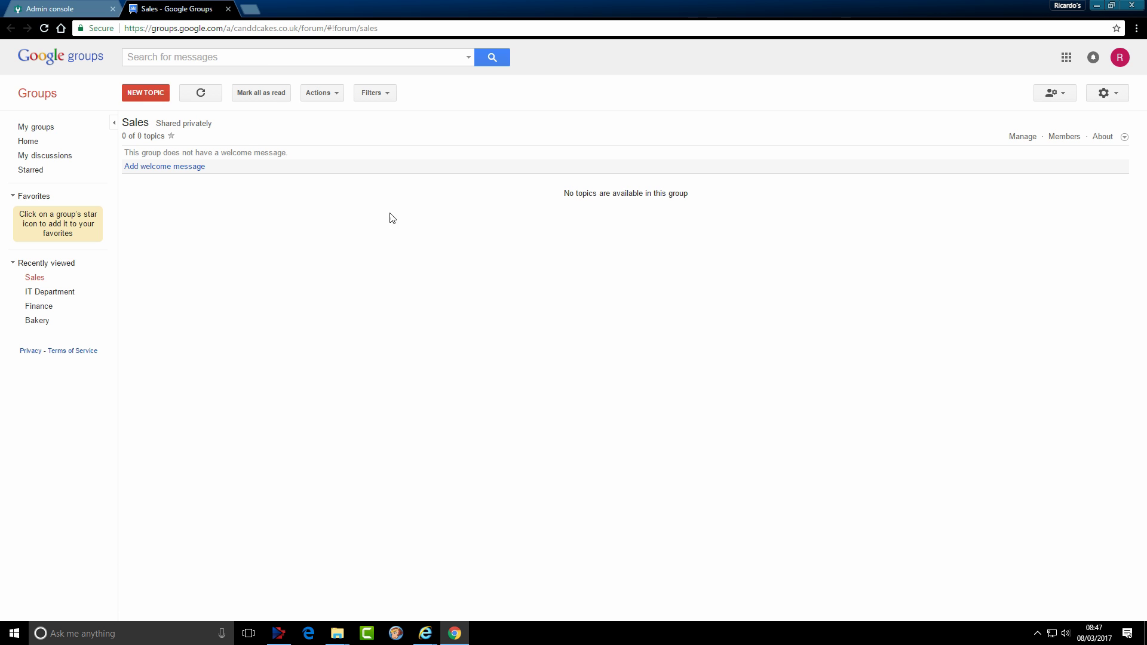
Step: Write the Sales welcome message and set its text size to Huge
click(161, 168)
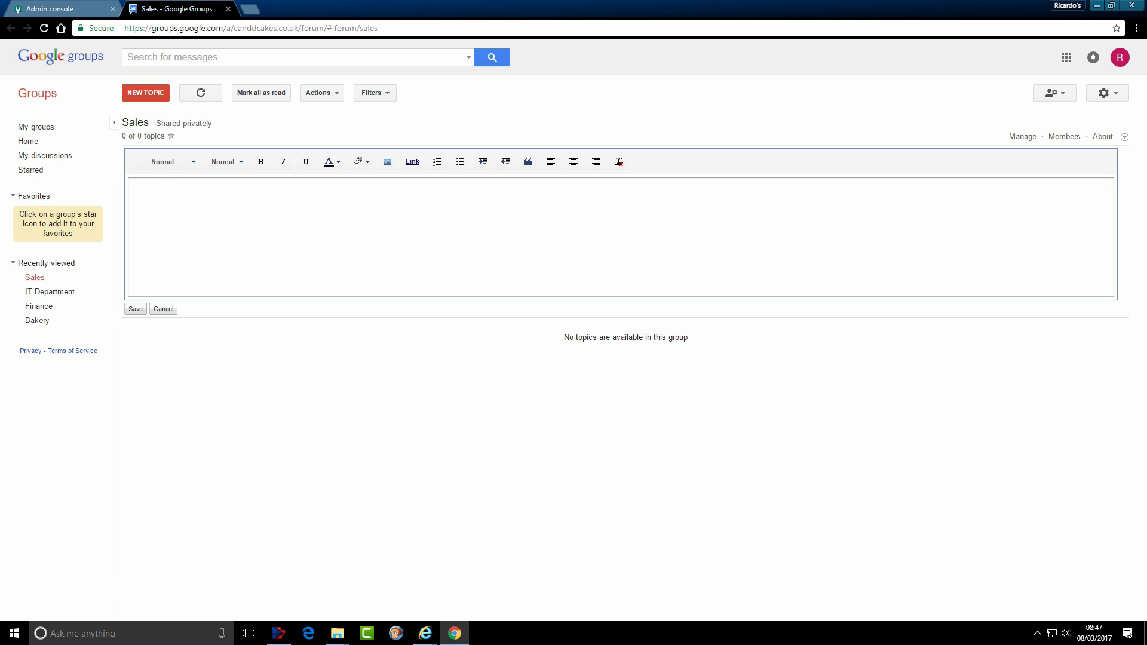
click(166, 190)
text(Heloo and Welc)
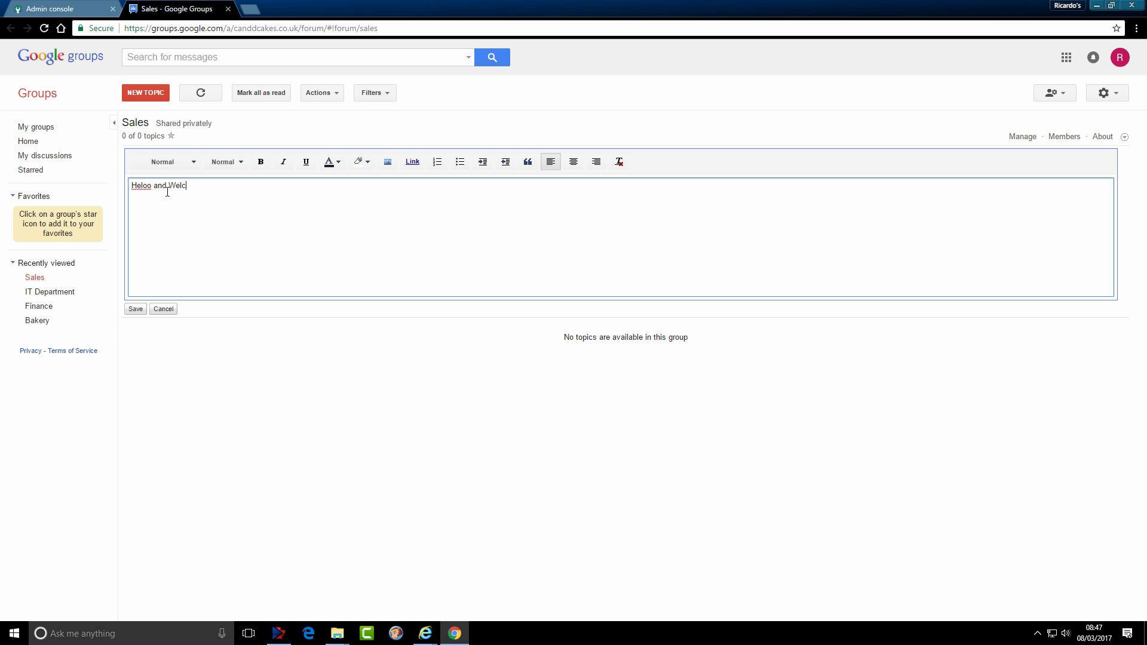
text(ome to Sales - SELL CAKES)
drag(289, 186, 68, 189)
click(224, 163)
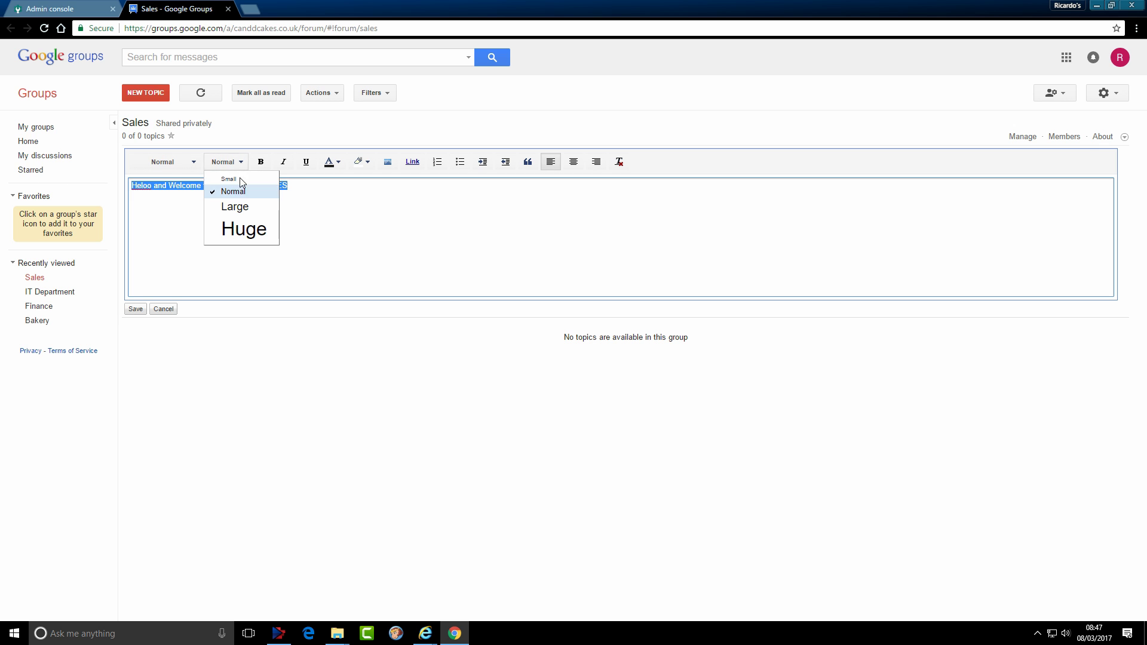
click(242, 231)
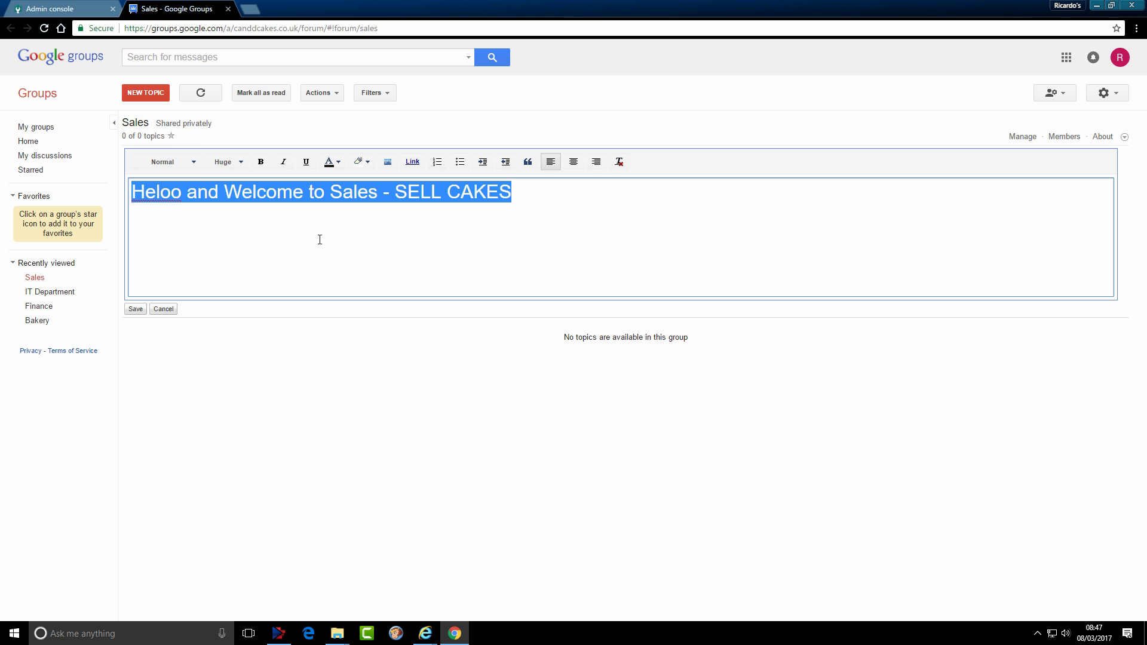
Step: Fix the 'Heloo' typo, colour the heading red, and save the welcome message
click(170, 196)
key(BackSpace)
text(L)
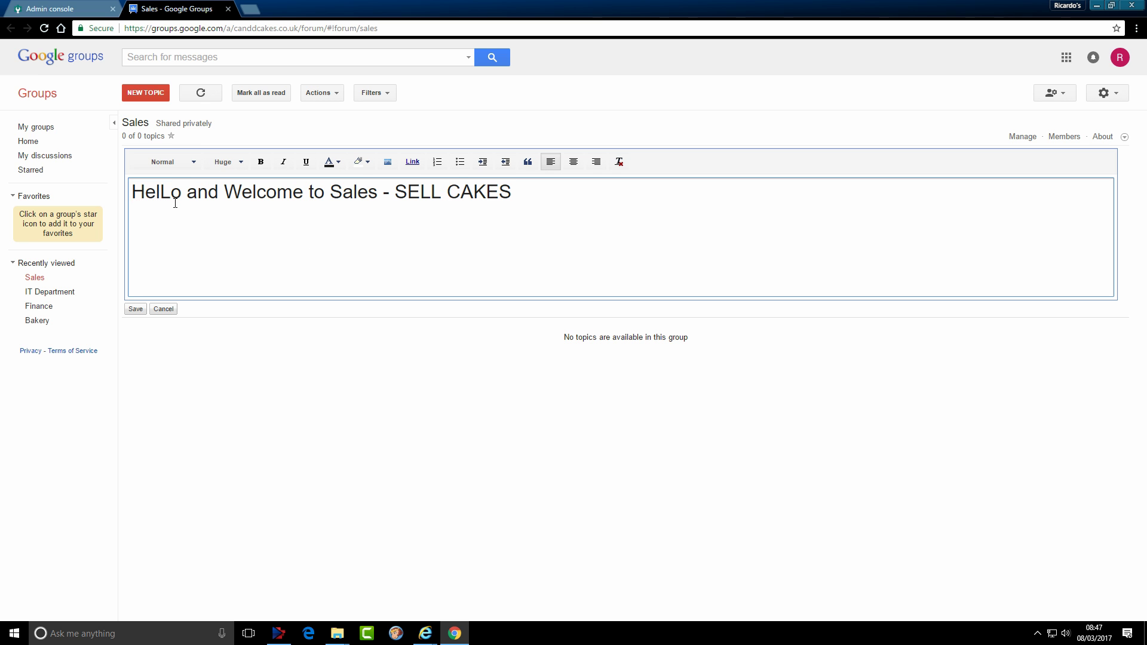
key(BackSpace)
text(l)
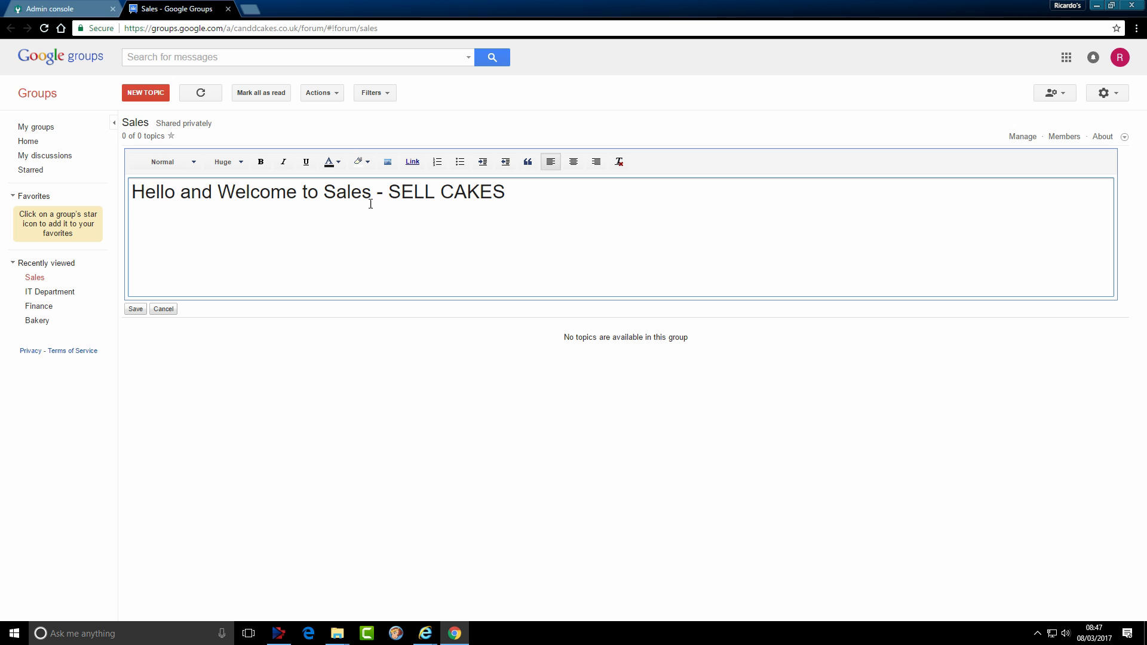
drag(507, 193, 234, 178)
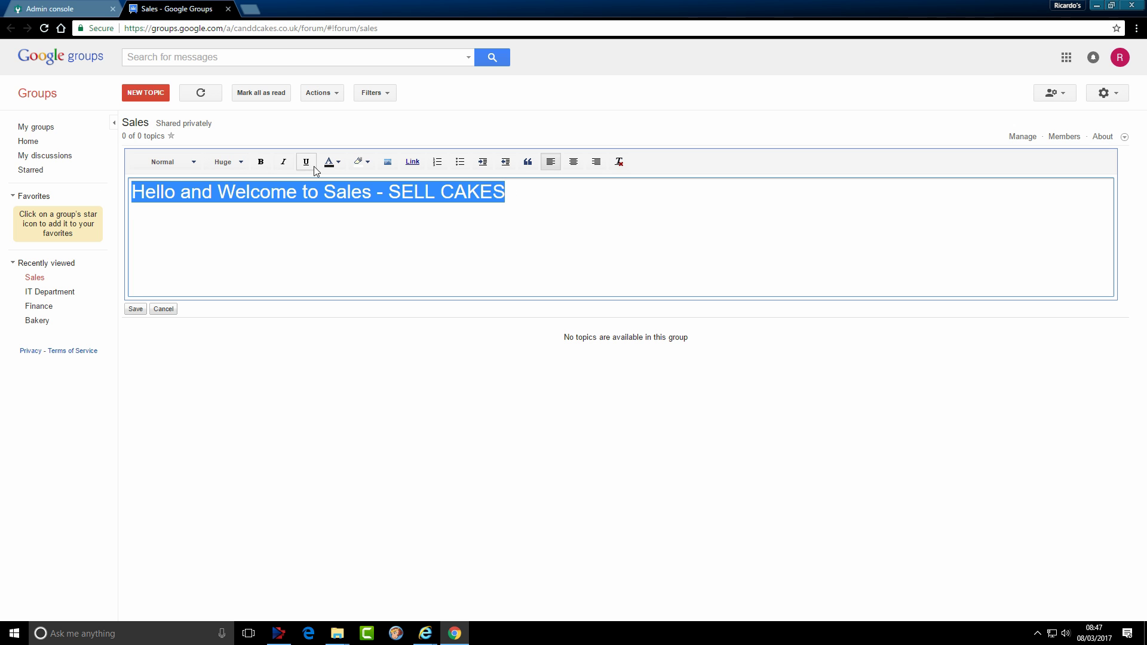
click(332, 162)
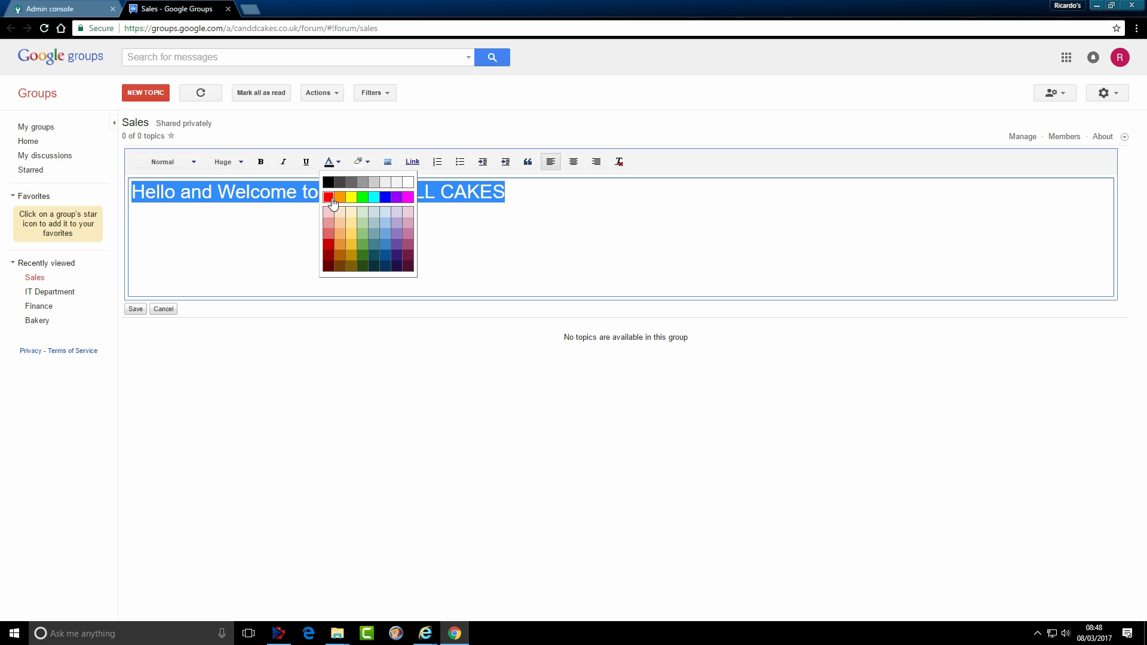
click(329, 197)
click(529, 236)
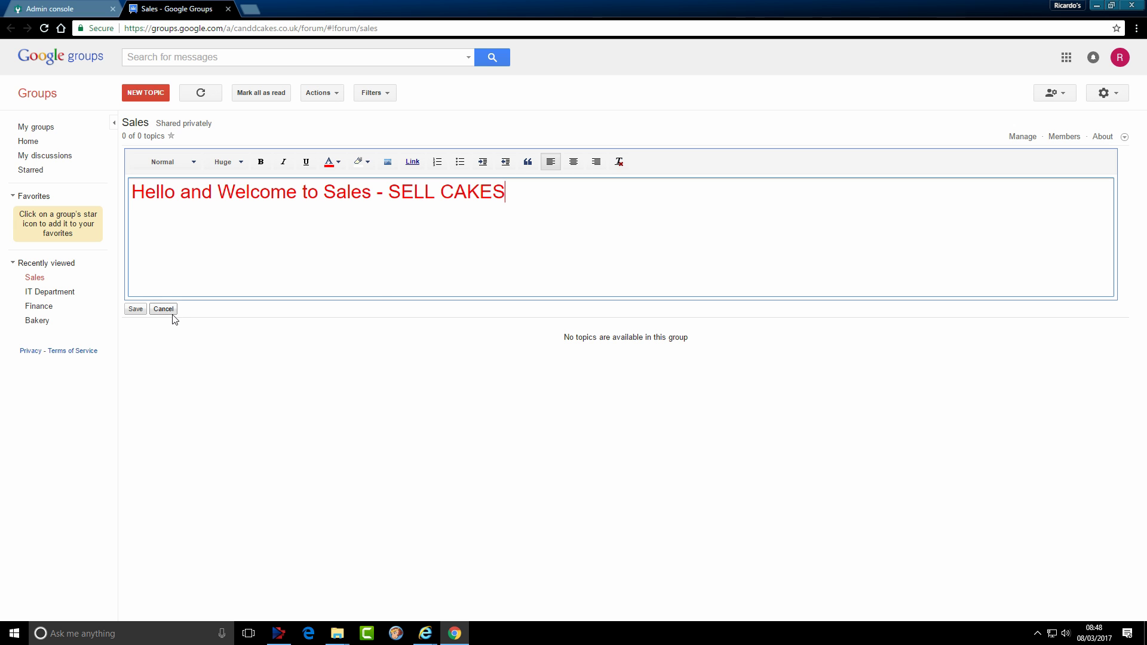
click(135, 309)
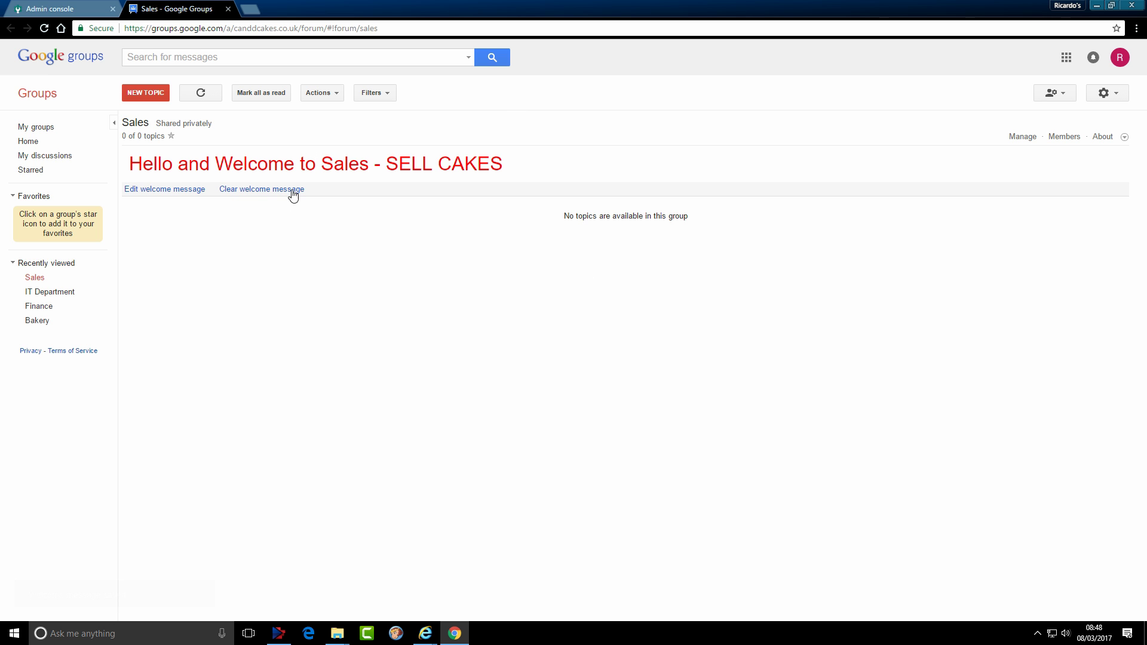
Step: Post the discussion 'methods of selling': sell loads of cakes by not eating them
click(147, 96)
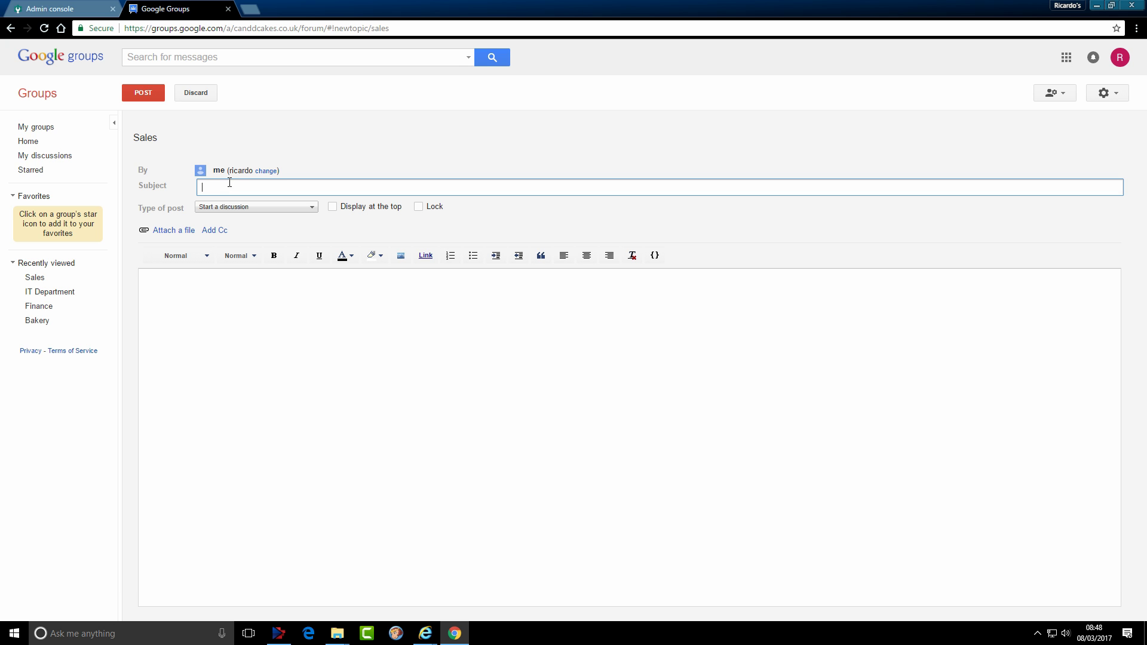
text(methods of selling)
click(298, 207)
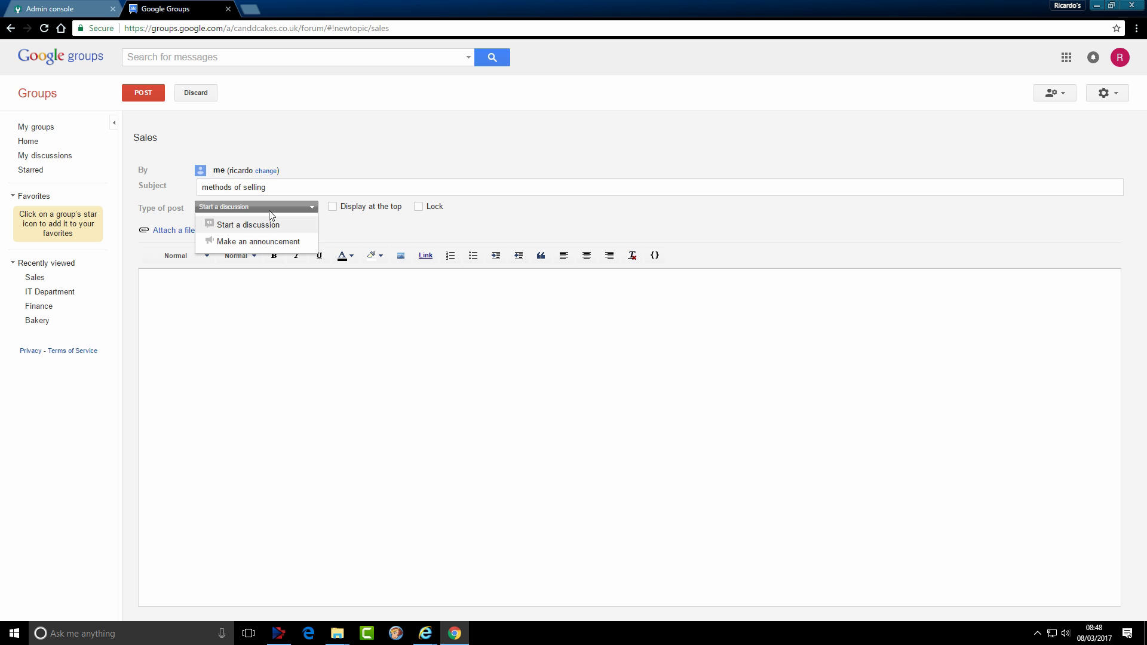
click(344, 219)
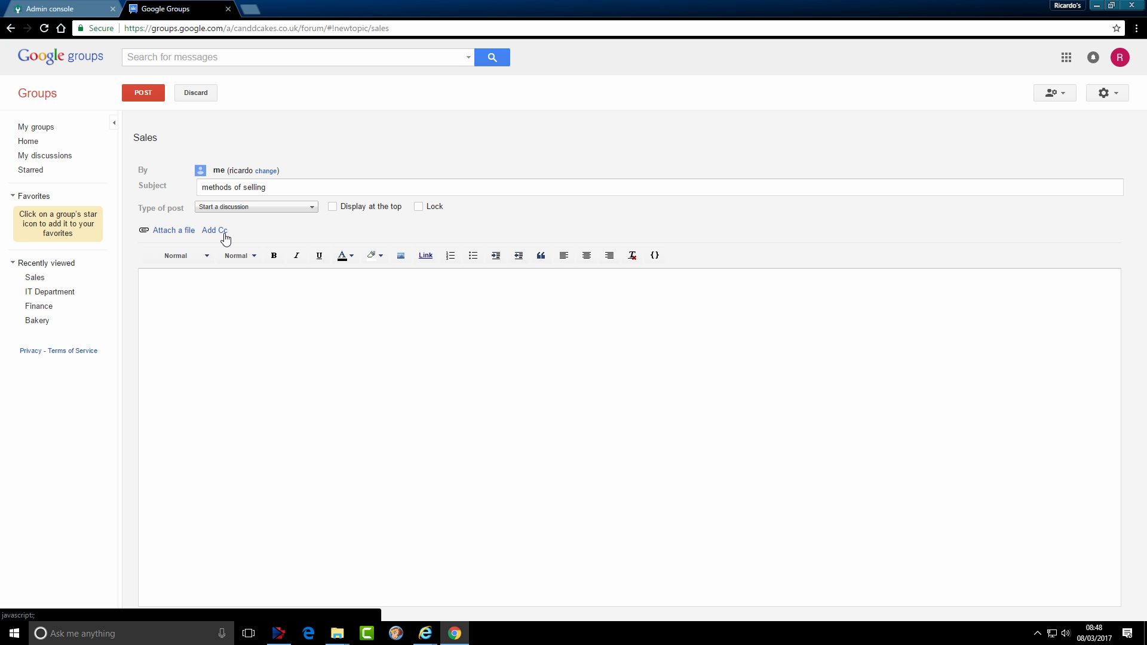
click(207, 290)
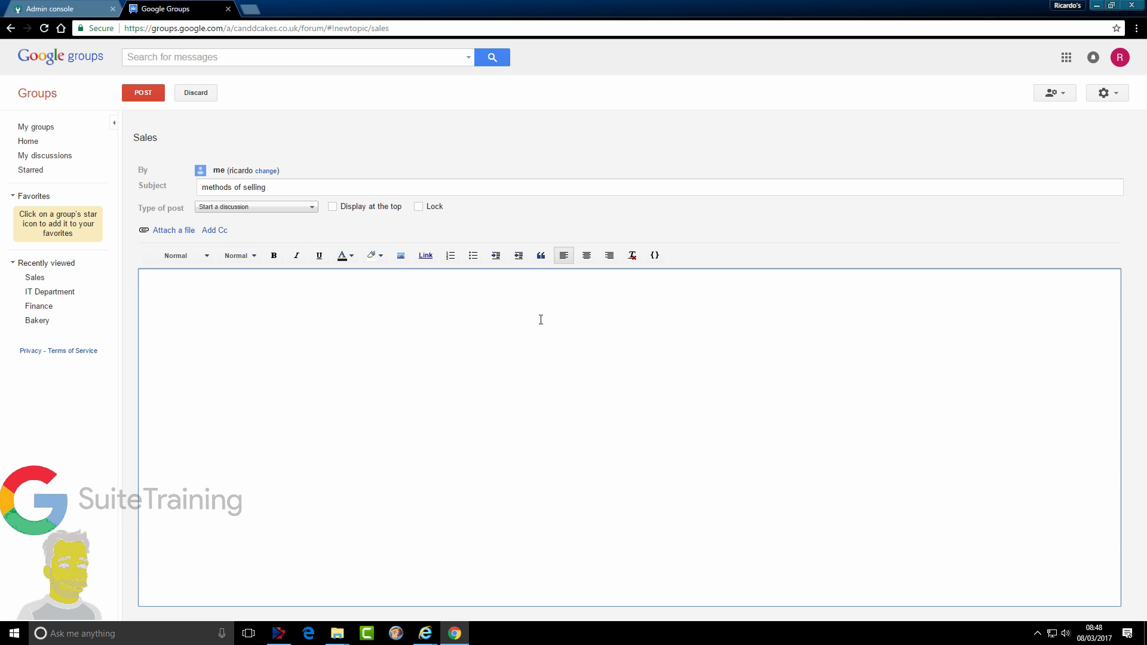
text(Sell loads of cakes by not eating them)
drag(391, 296, 83, 279)
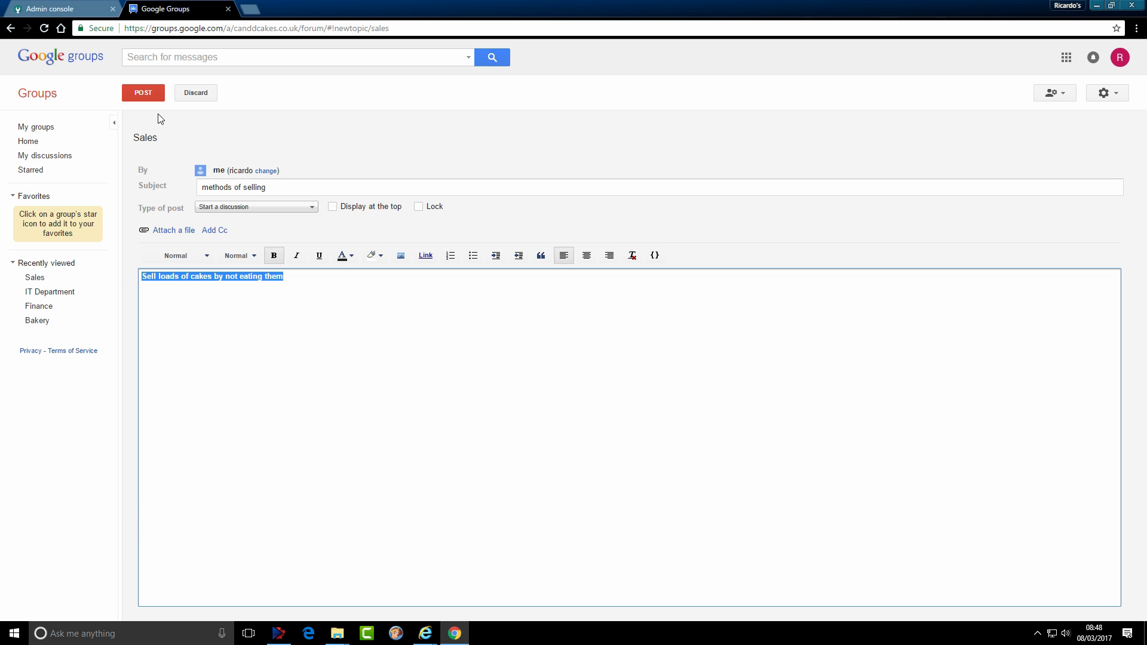
click(144, 94)
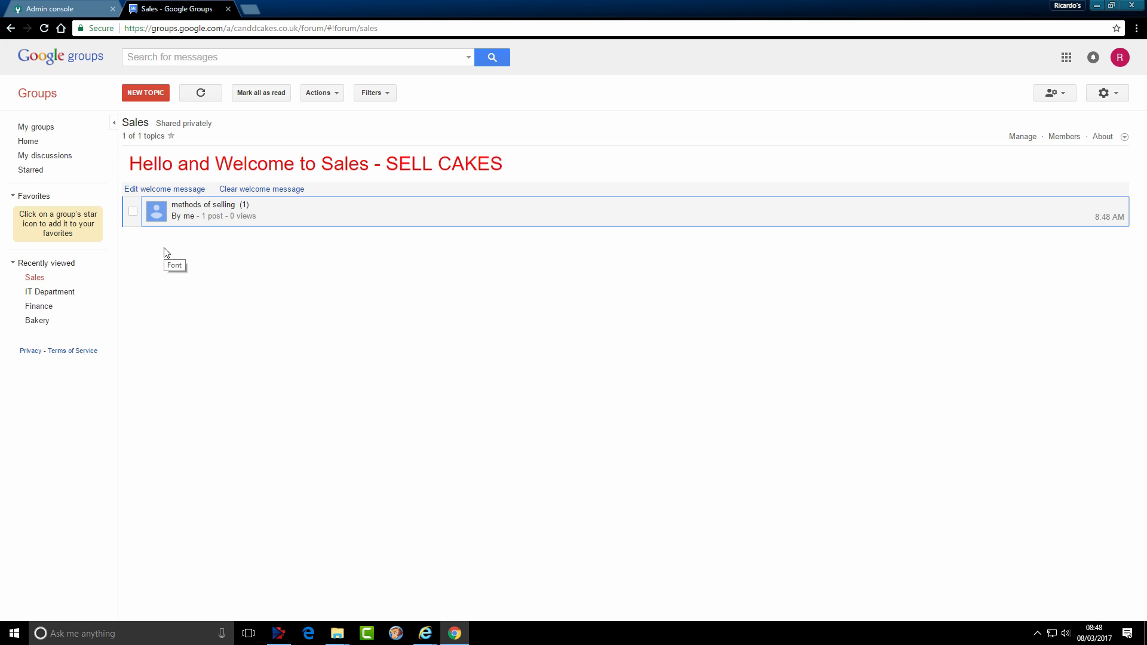
Step: Go via My discussions and Home to My groups, leaving Bakery's delivery option unchanged
click(60, 163)
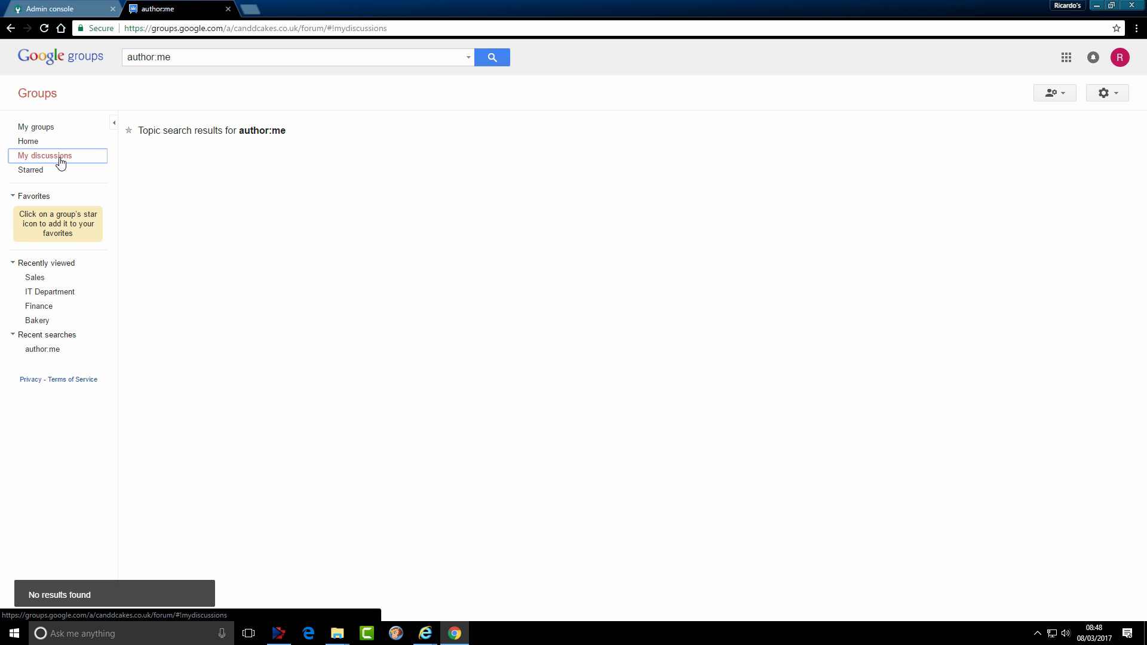
click(27, 145)
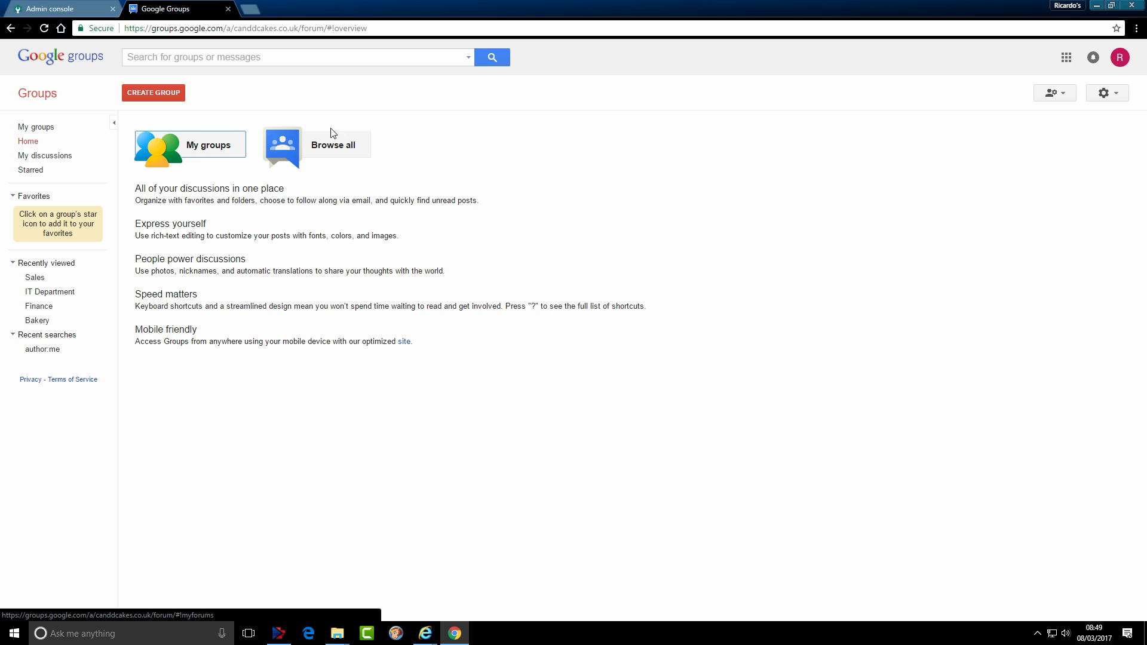
click(35, 128)
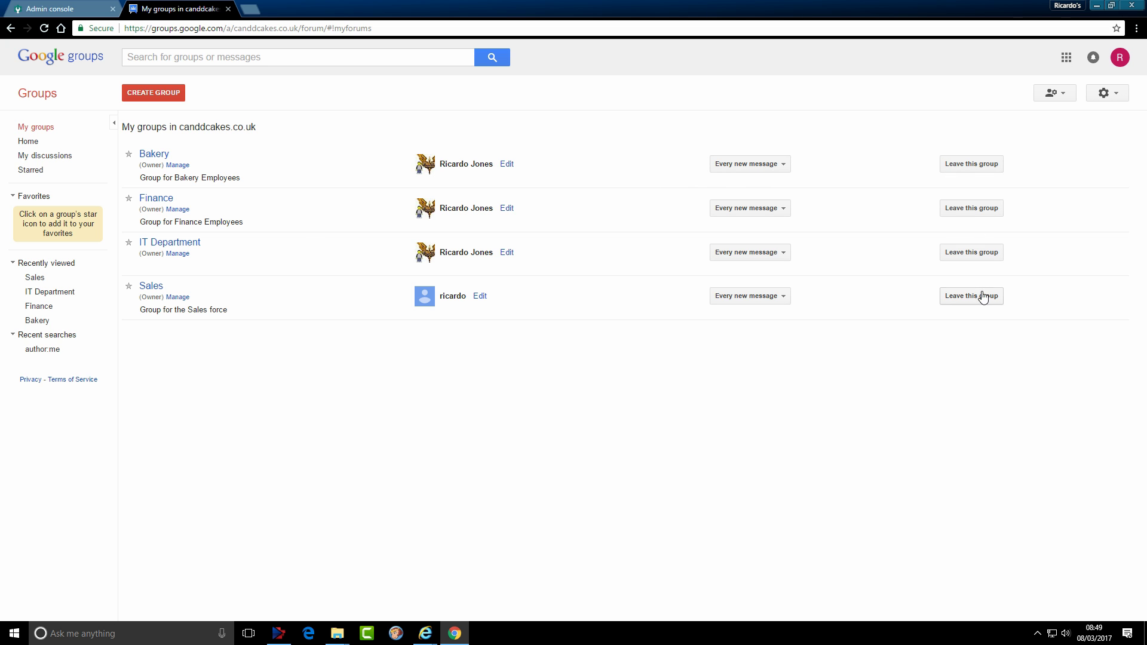
click(780, 172)
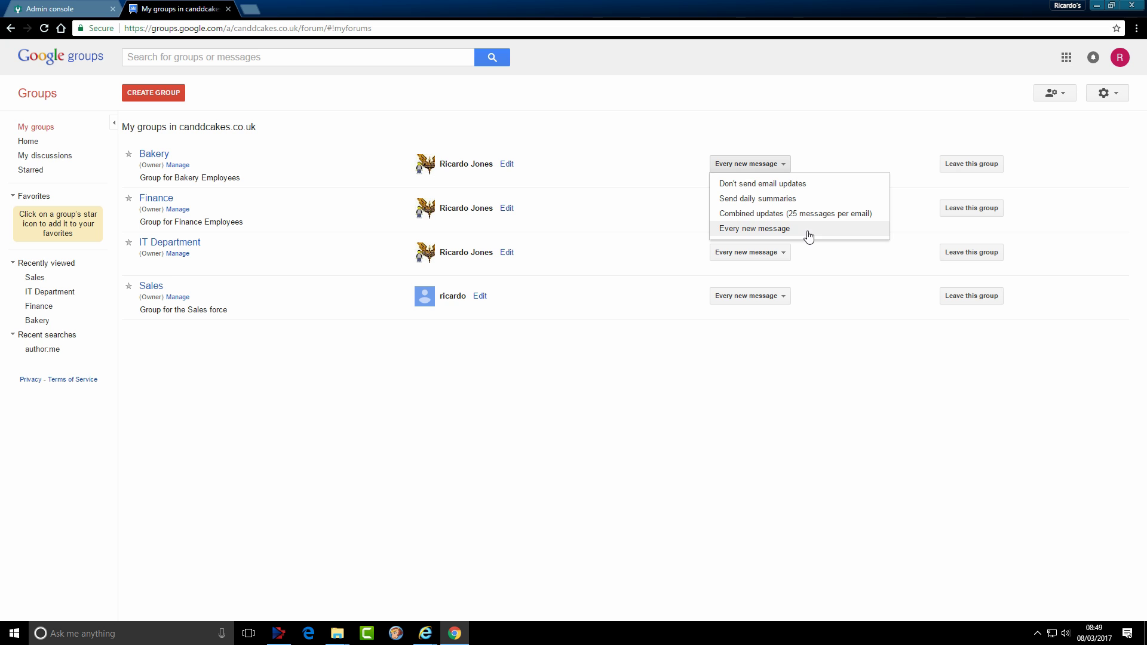
click(421, 369)
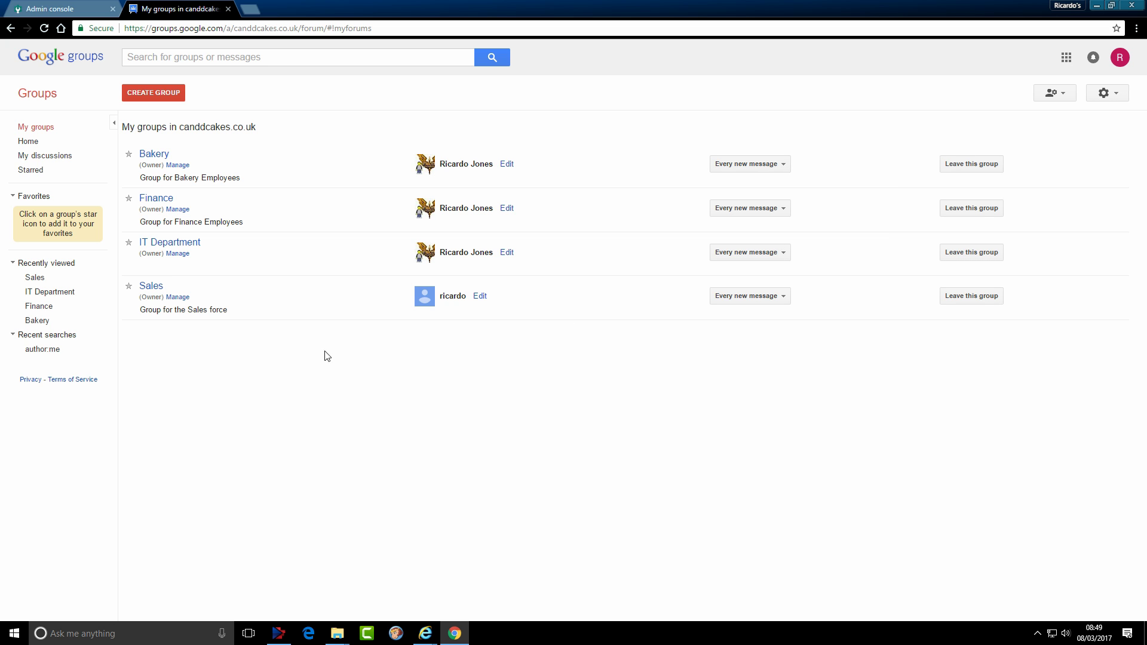
Step: Allow only all members of the Sales group to contact the owners
click(228, 9)
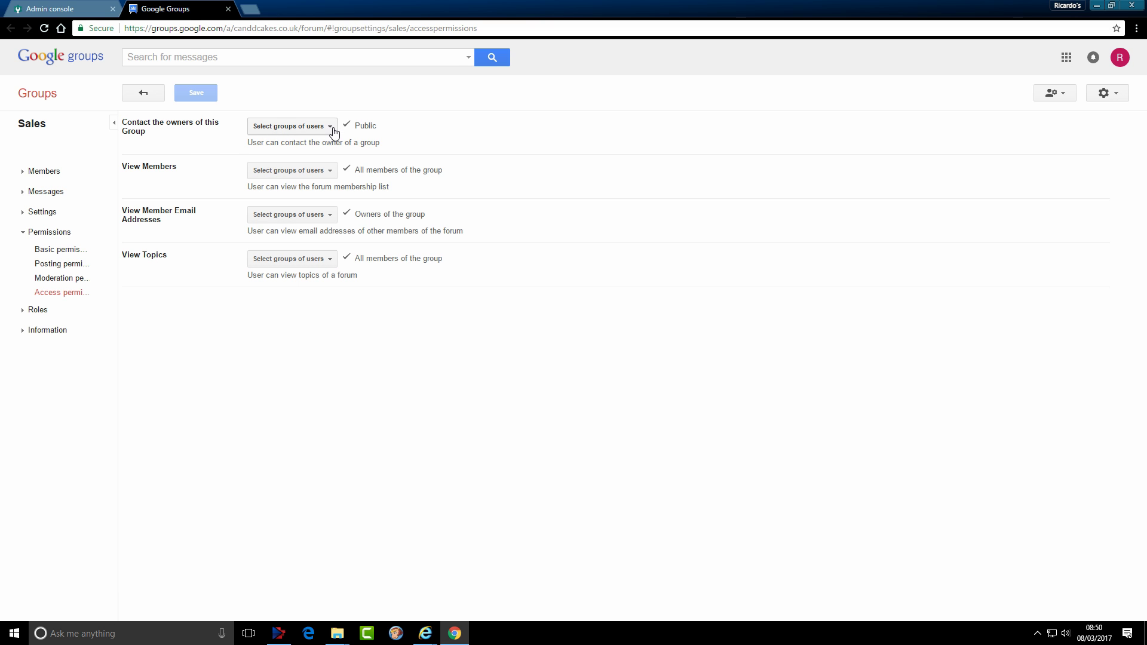
click(332, 127)
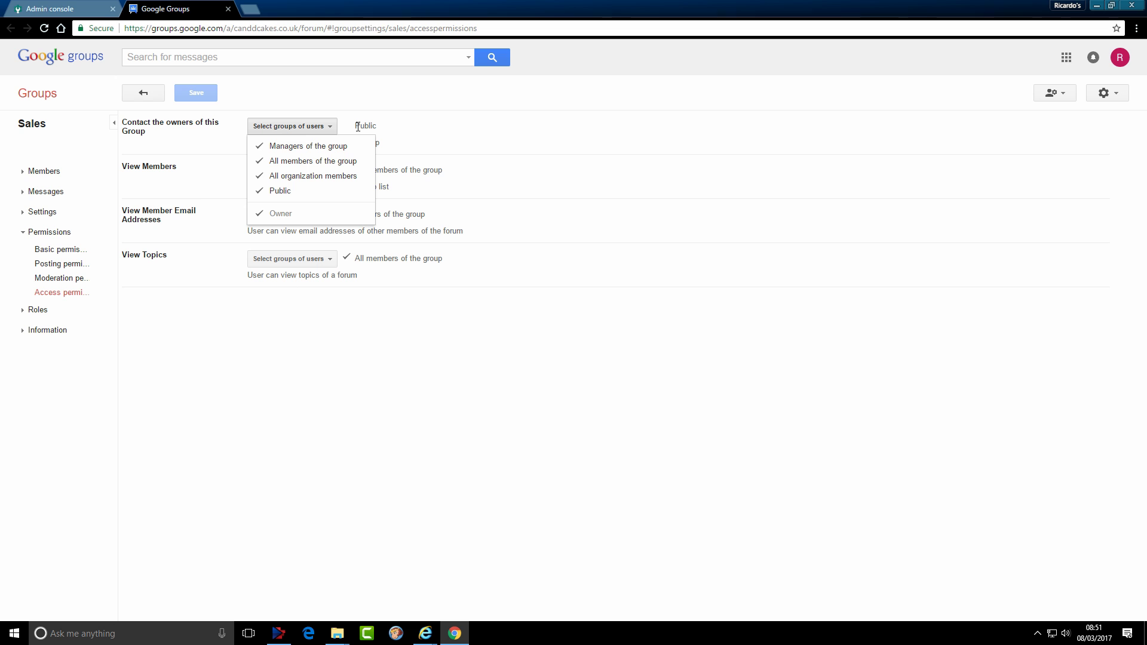
click(308, 161)
click(308, 146)
click(302, 179)
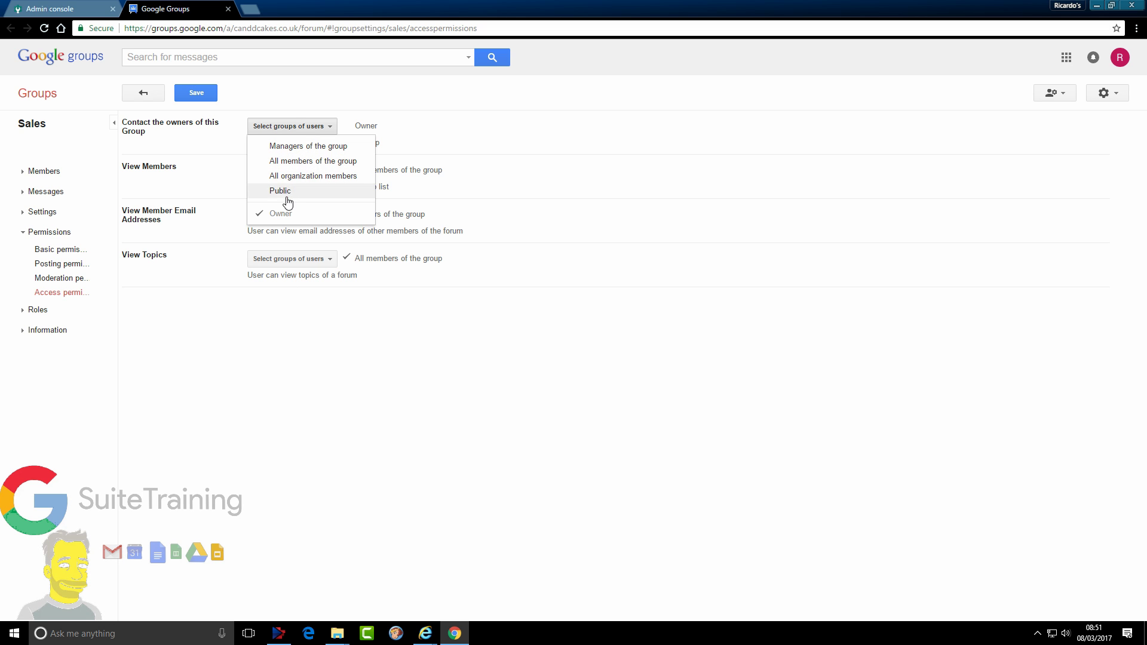
click(296, 163)
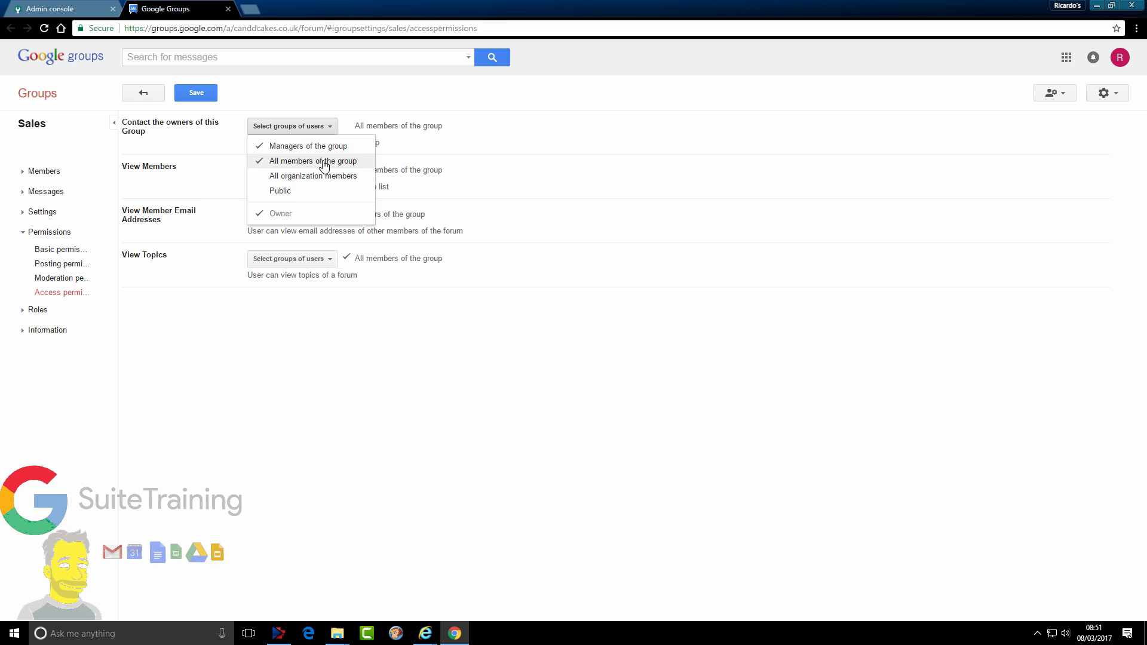
click(491, 148)
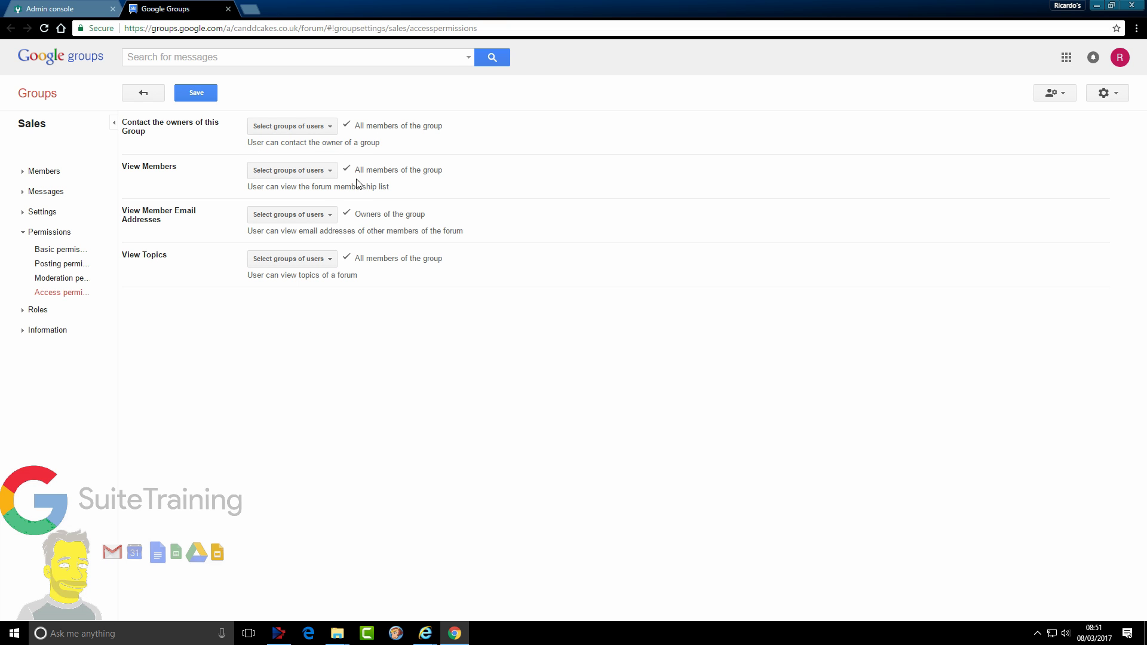
Step: Let all group members view member email addresses; keep member list and topic access unchanged
click(328, 172)
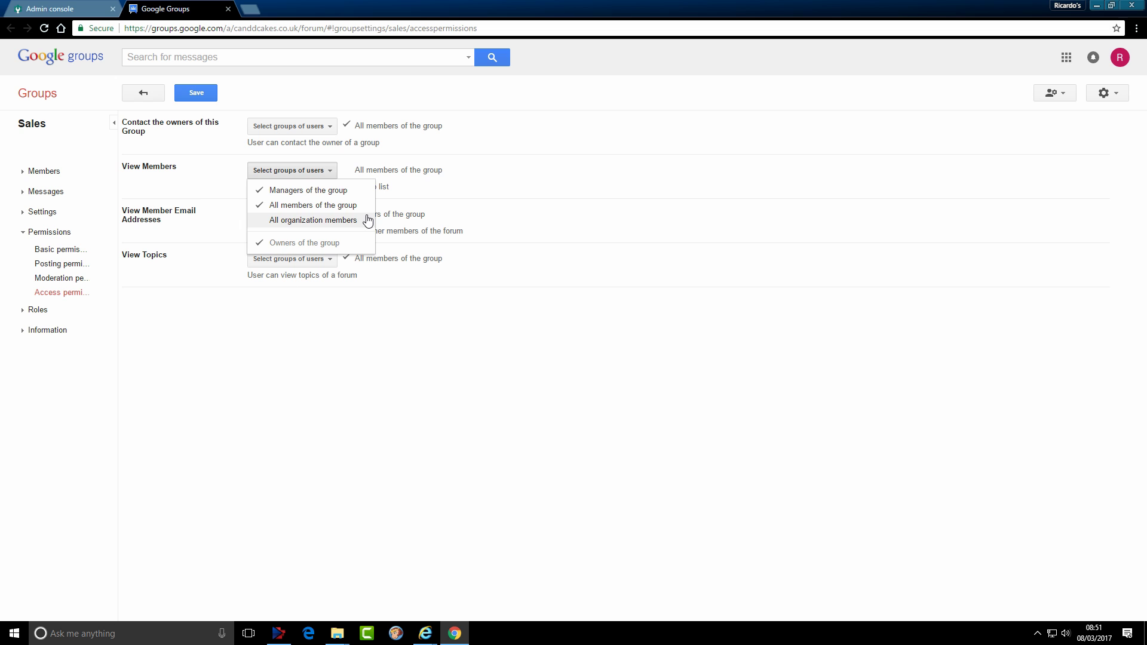
click(600, 165)
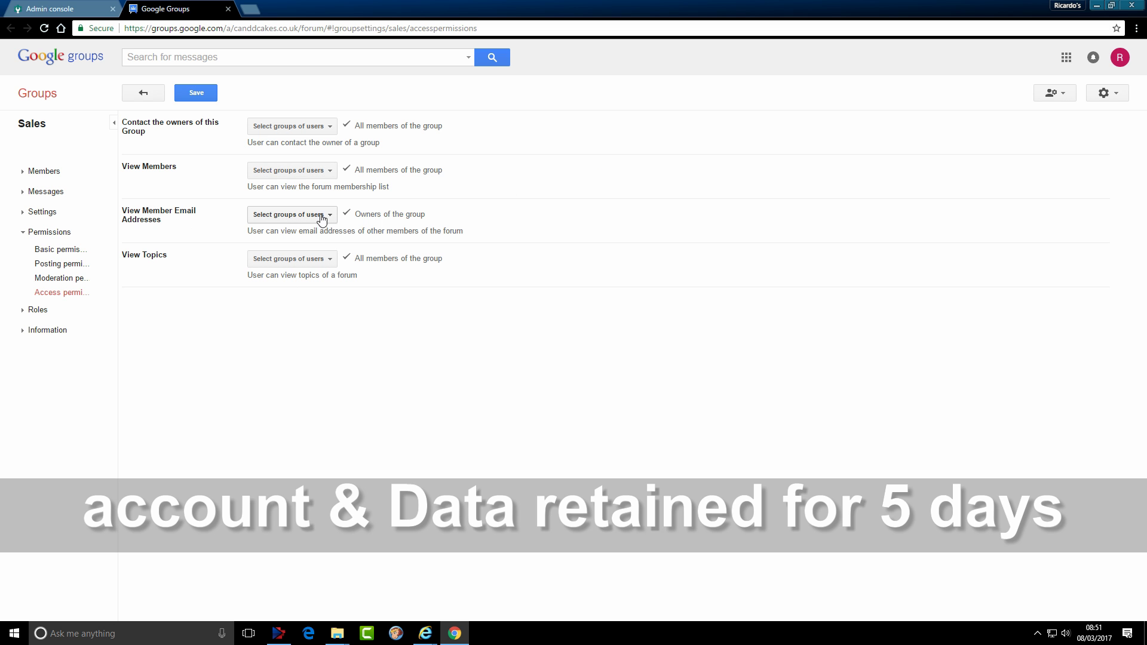
click(329, 218)
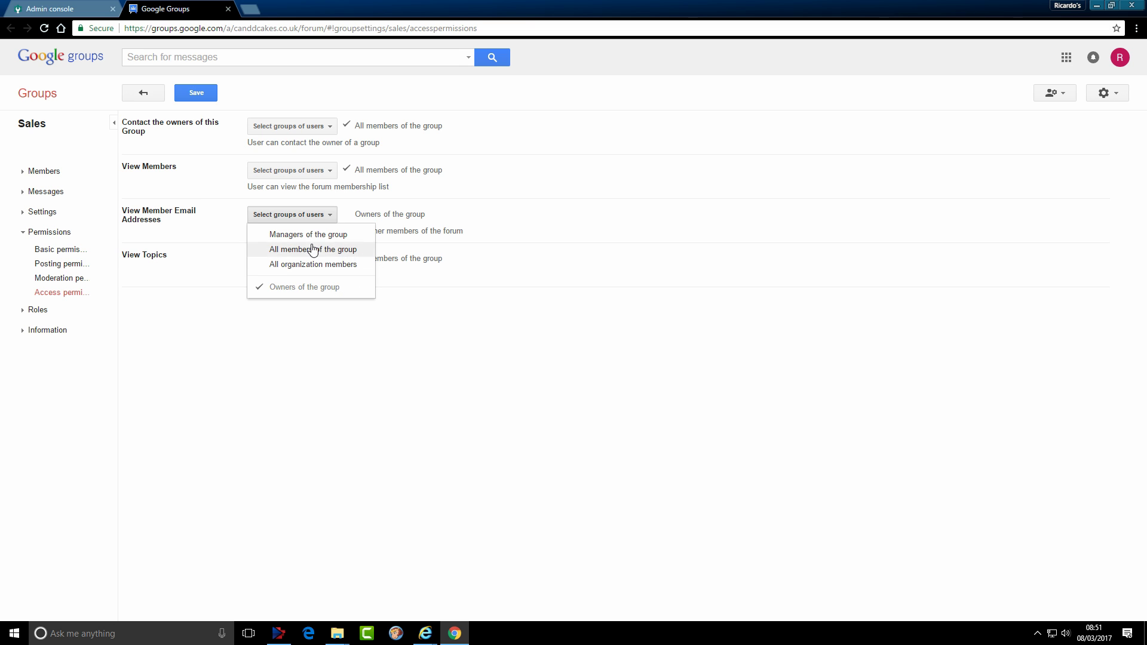
click(288, 256)
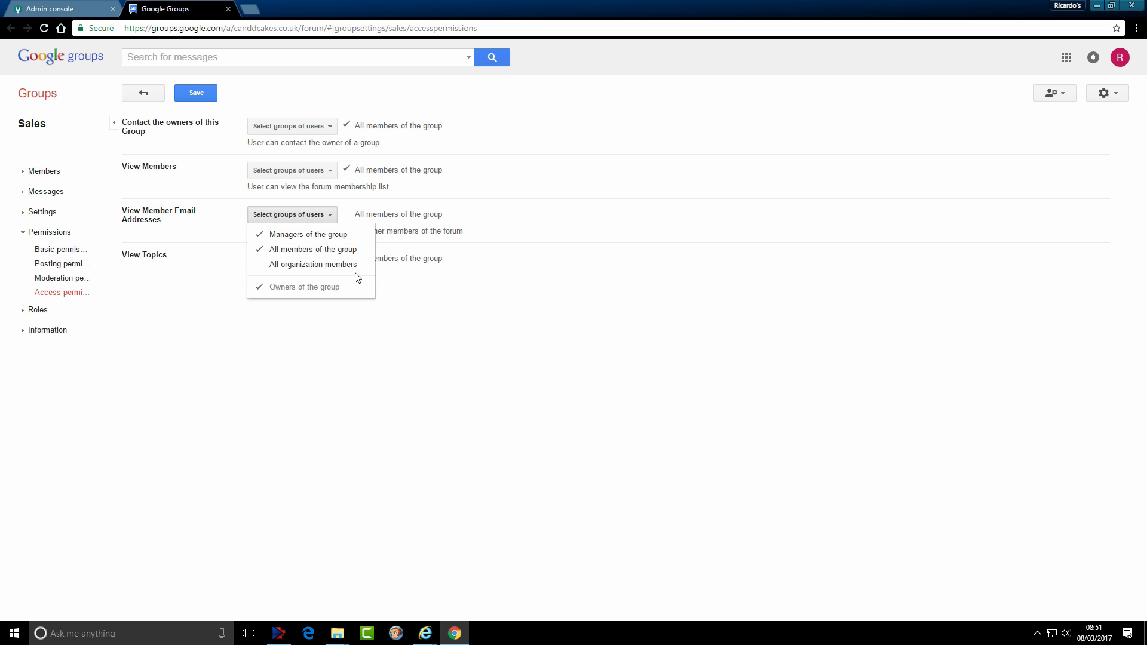
click(595, 221)
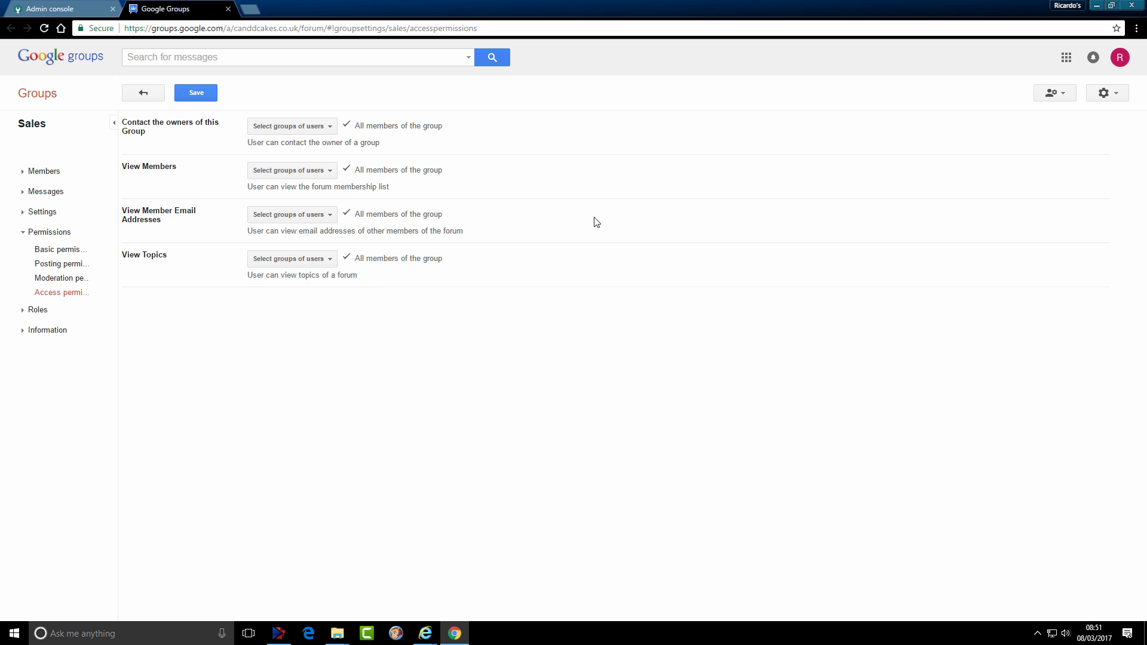
click(328, 259)
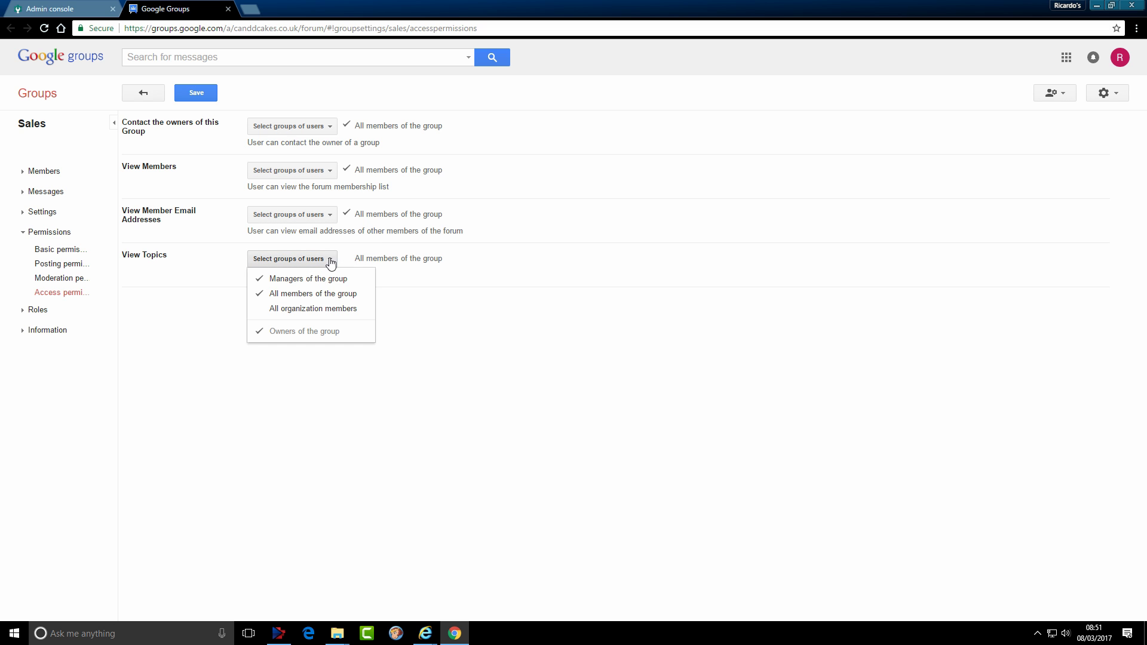
click(558, 262)
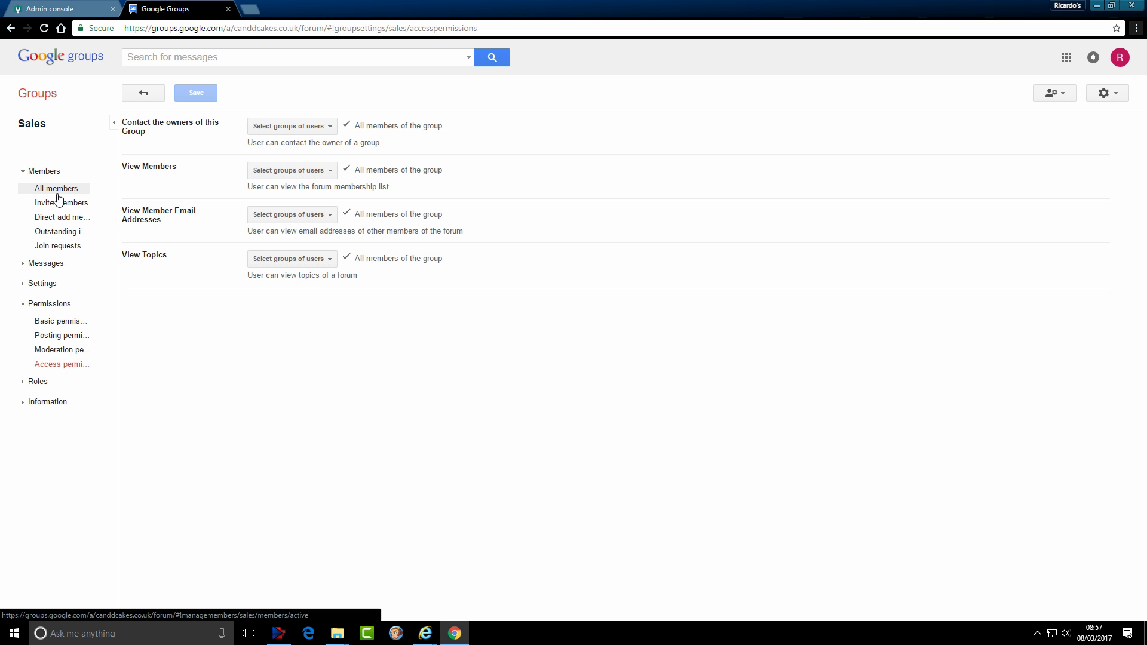
click(56, 189)
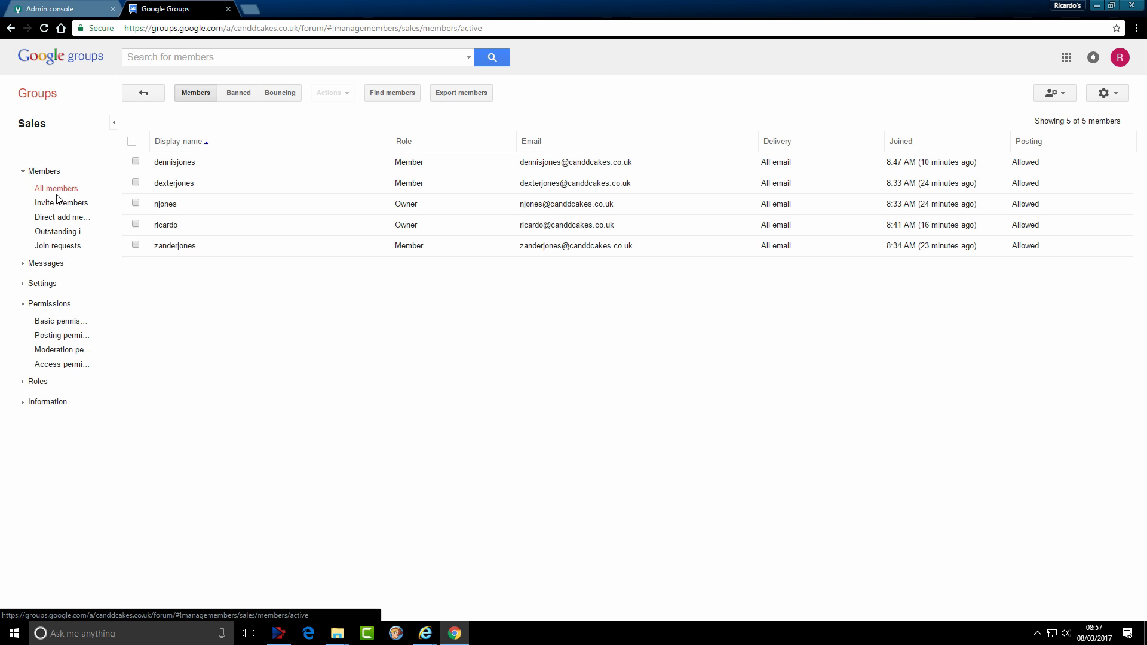
click(57, 204)
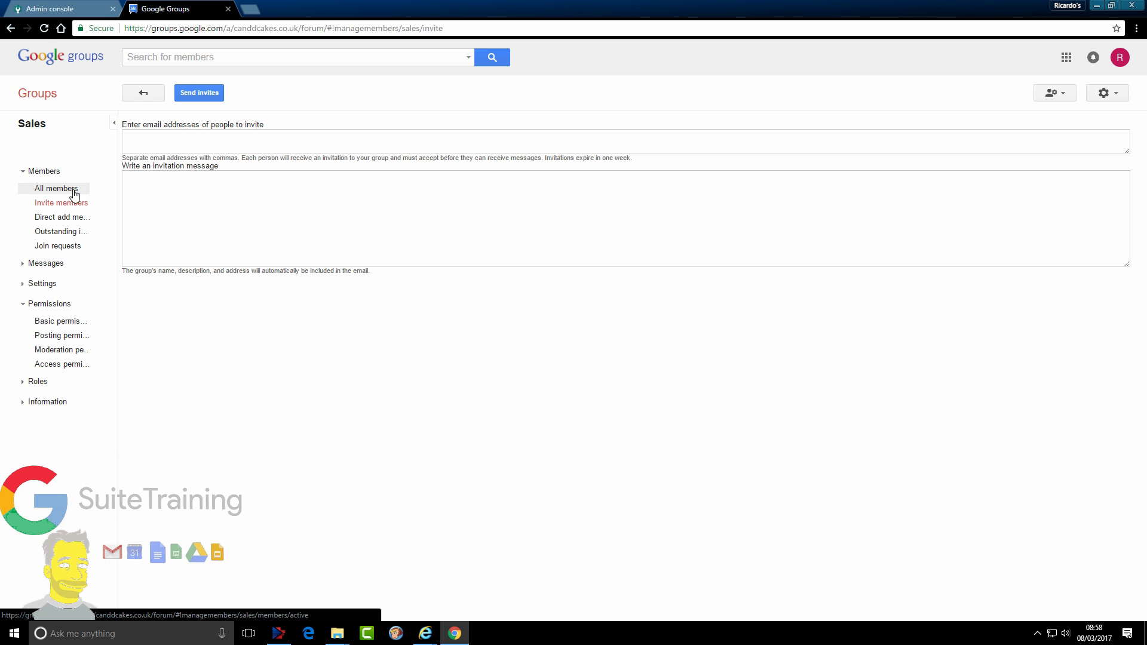
click(134, 190)
click(141, 145)
text(n)
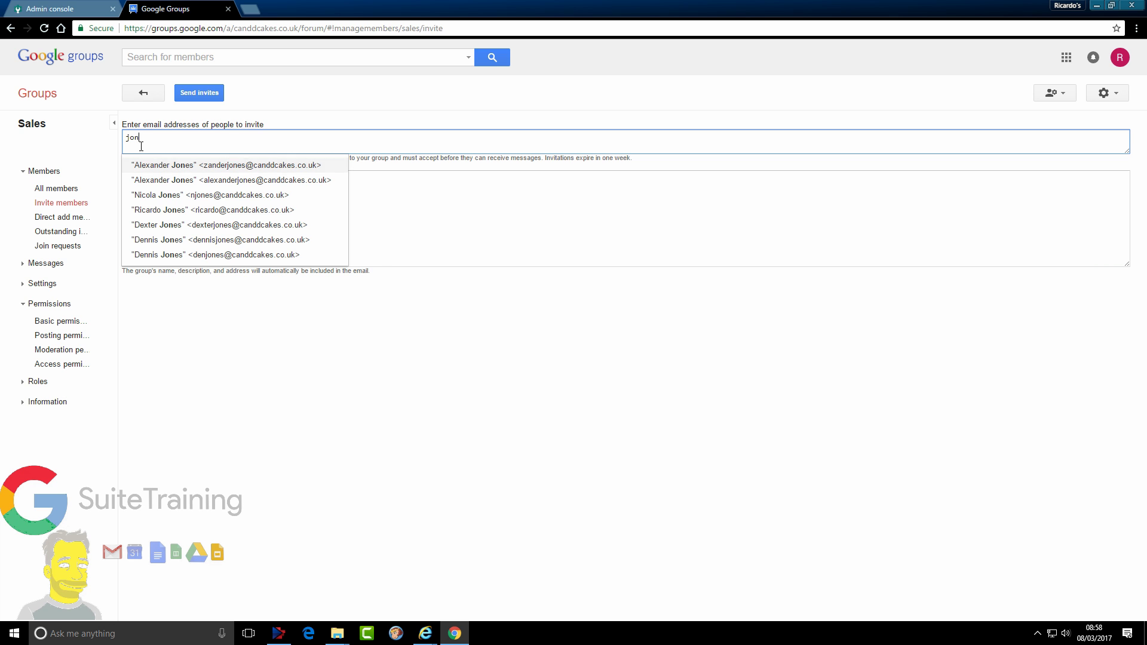
click(177, 230)
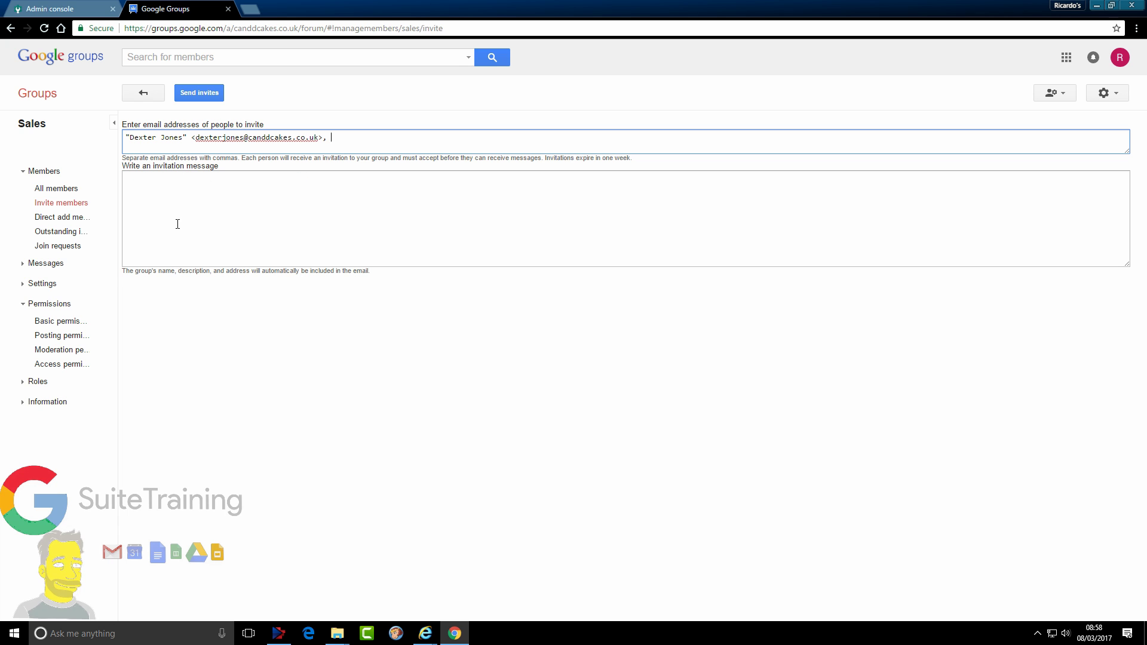
click(178, 193)
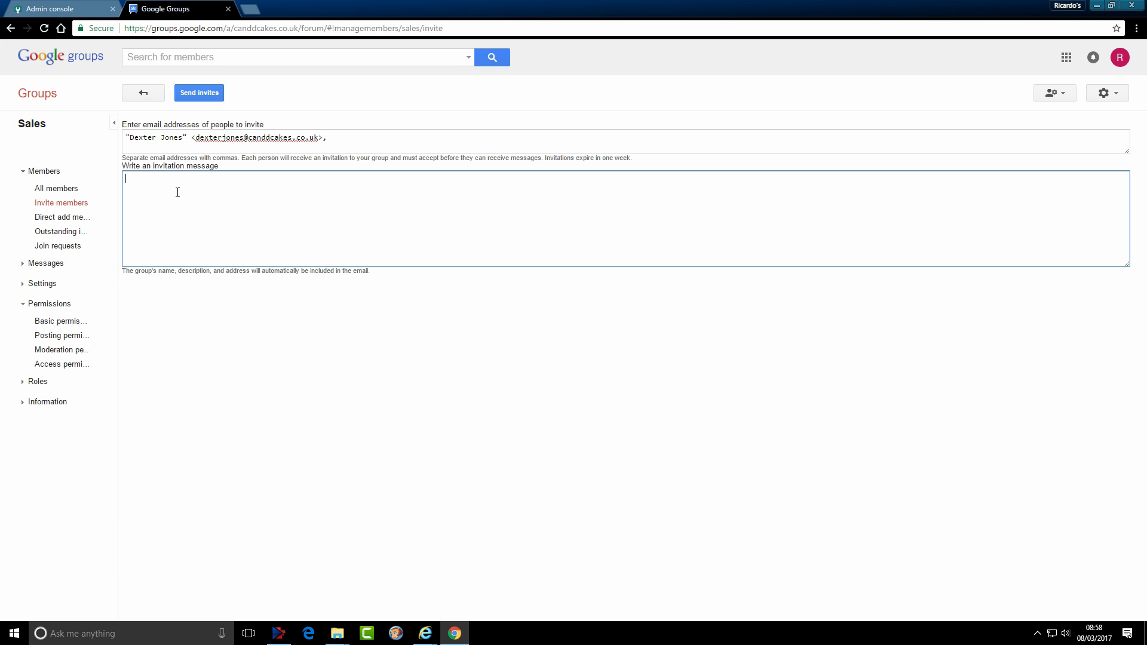
text(please join our group)
click(206, 95)
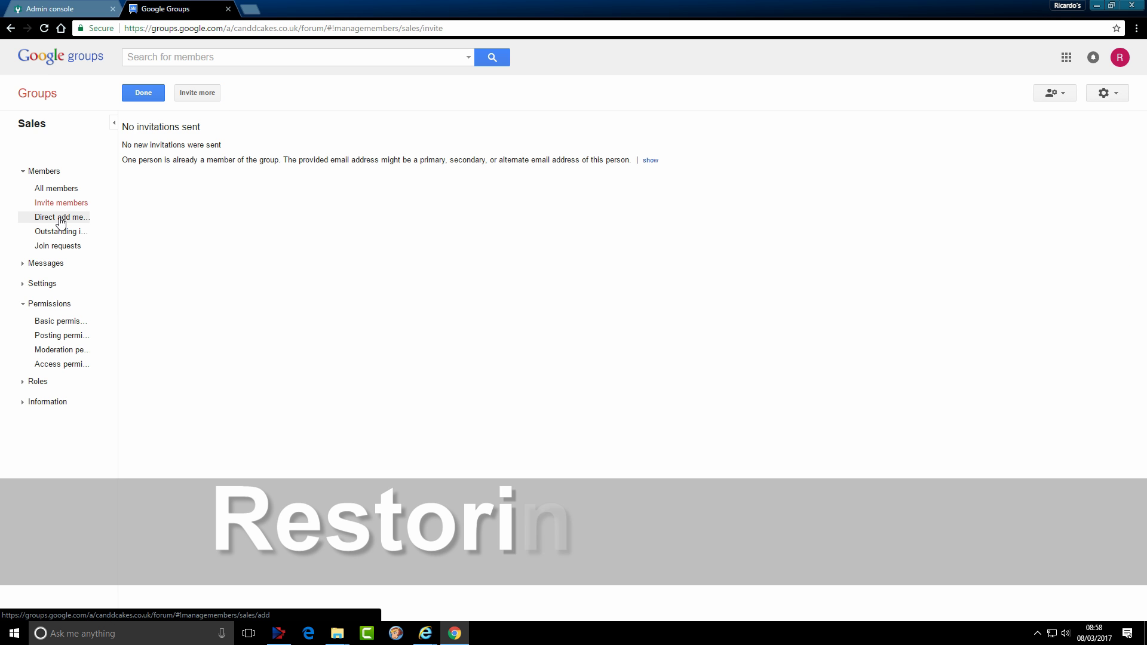
Step: Check Sales direct adds, outstanding invitations and join requests, then view pending messages
click(60, 218)
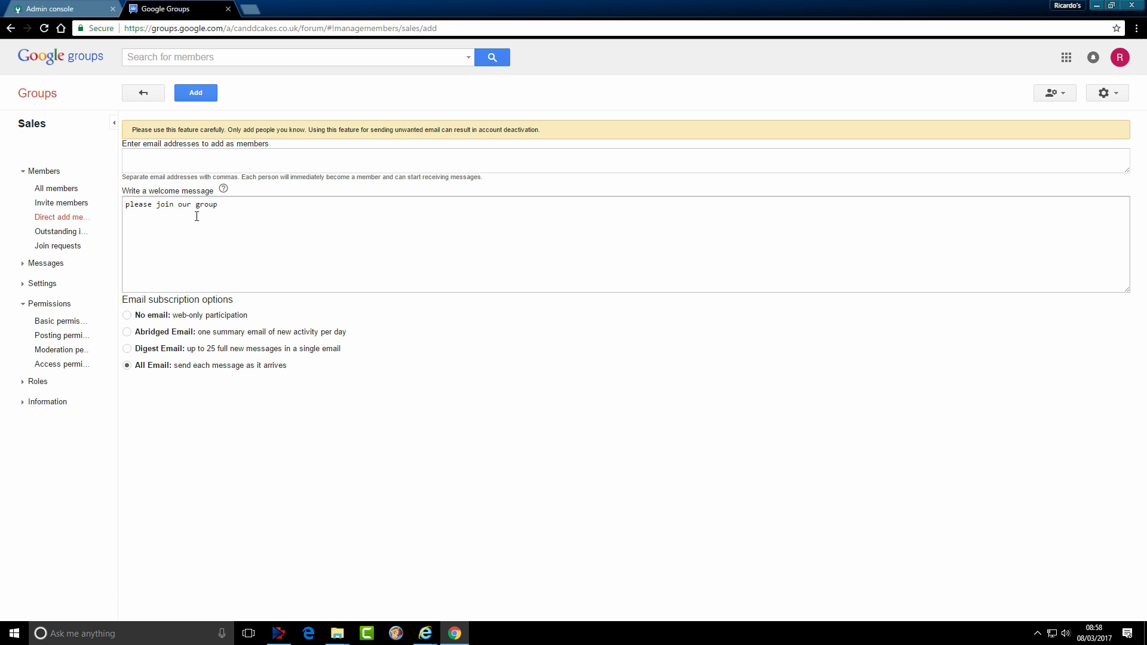
click(54, 231)
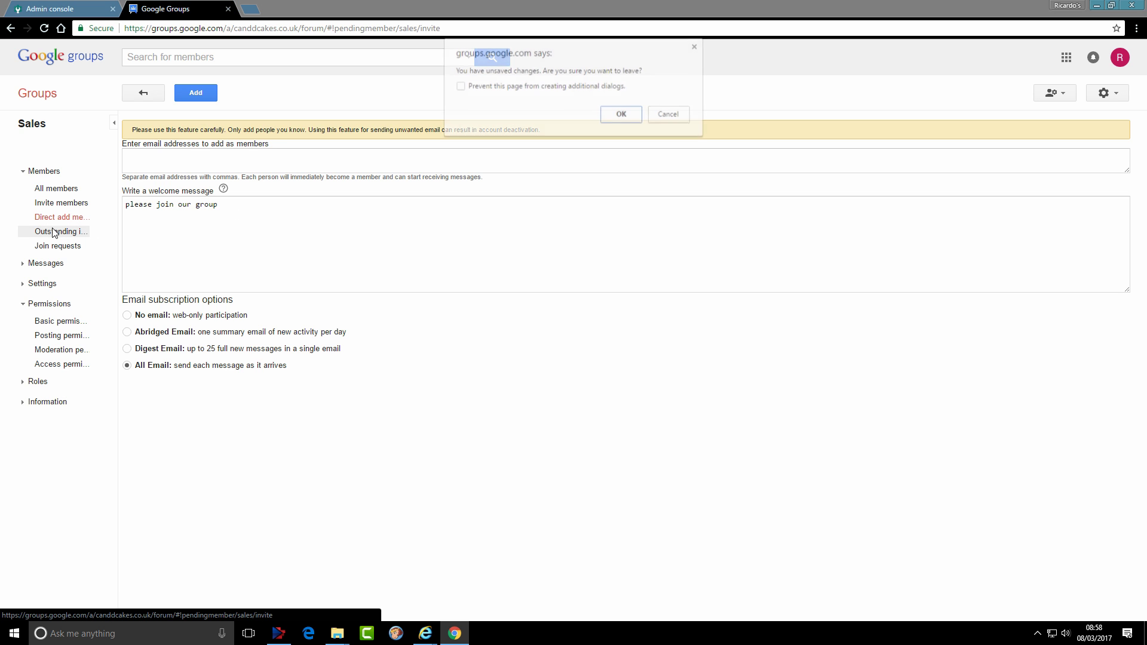
click(618, 115)
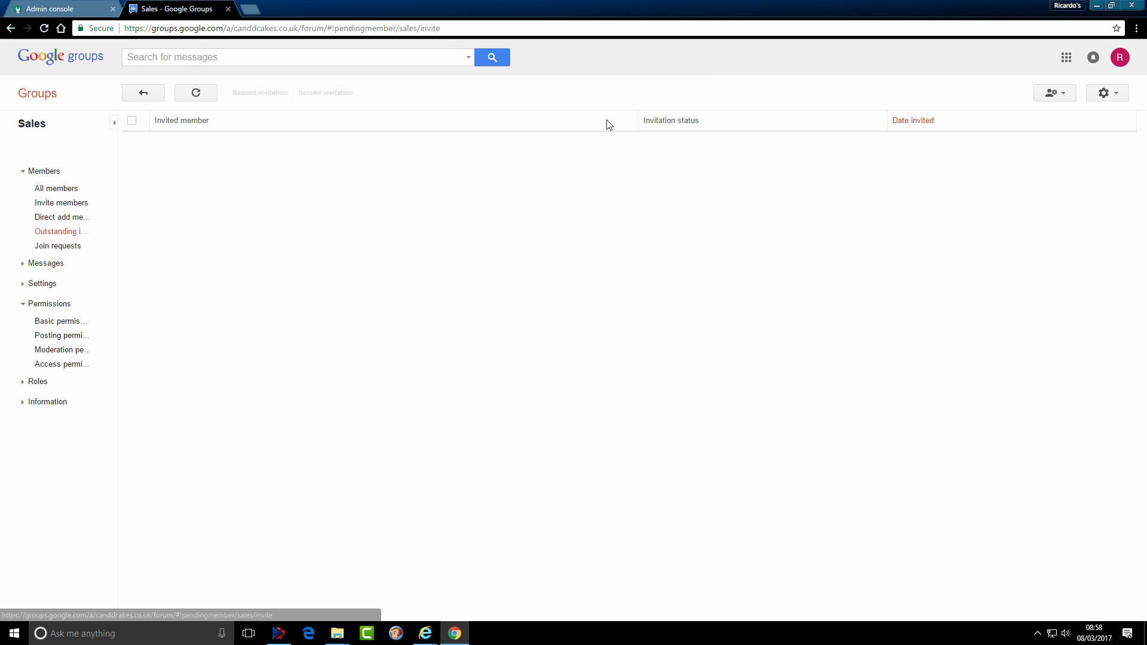
click(63, 246)
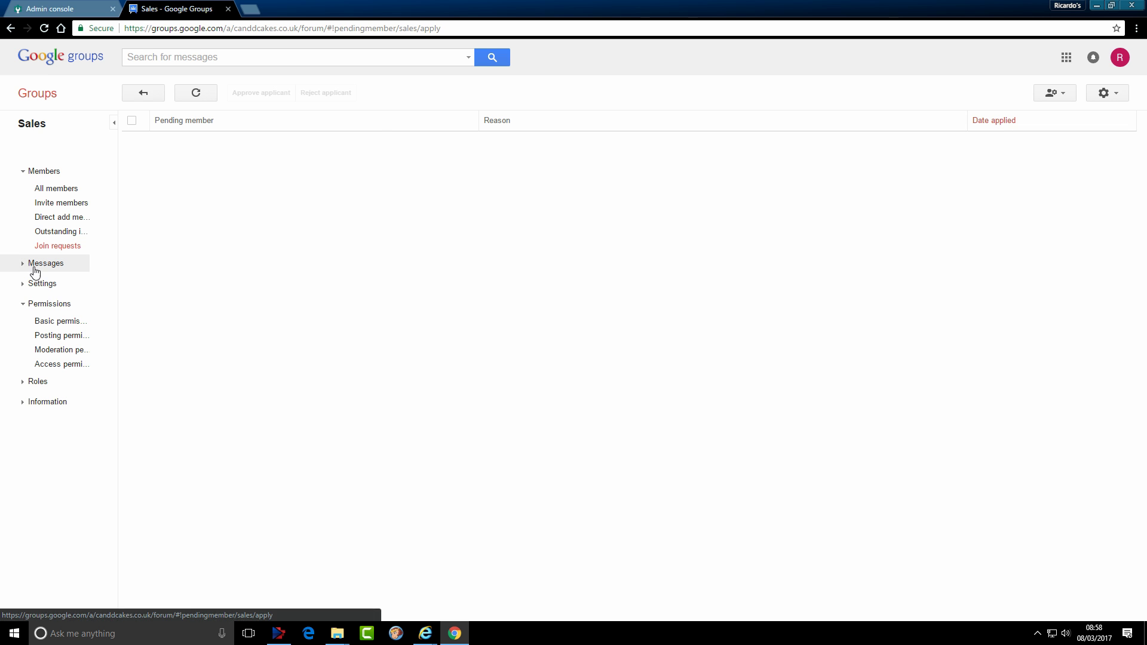
click(25, 270)
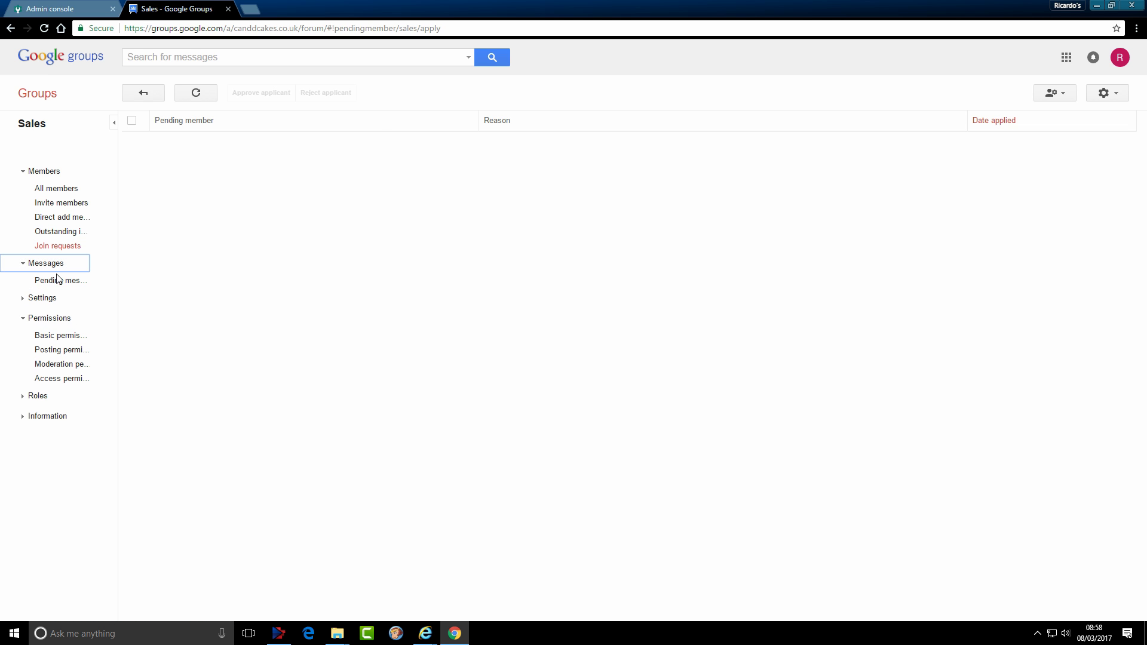
click(57, 283)
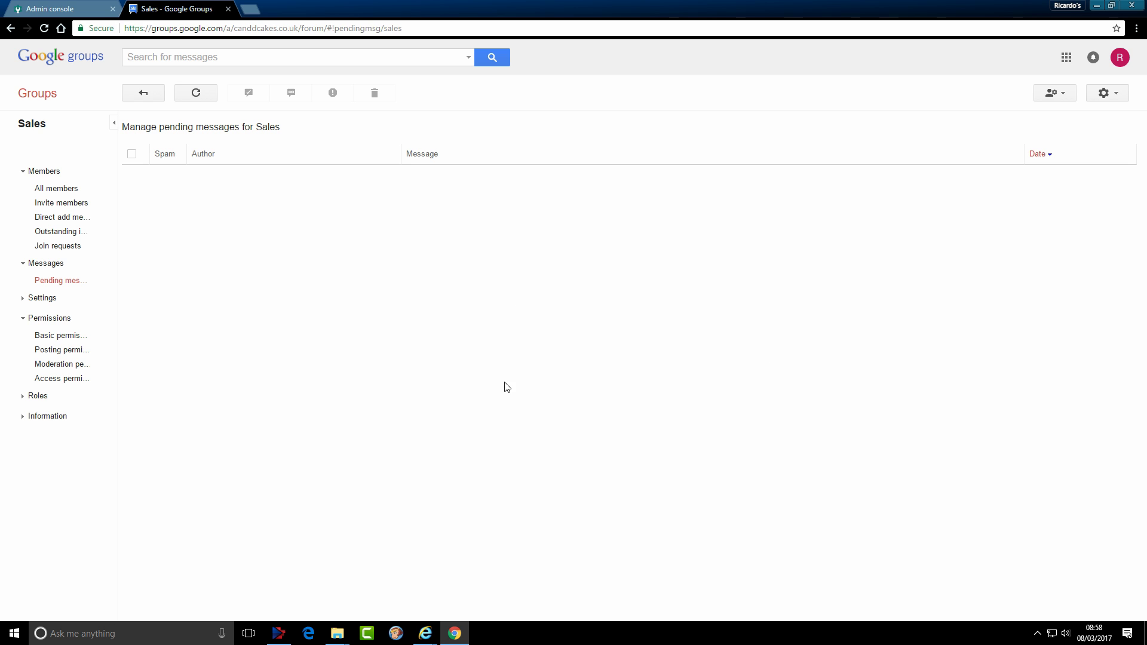
Step: Open Sales email options, toggling the footer posting instructions on and back off
click(21, 302)
click(36, 315)
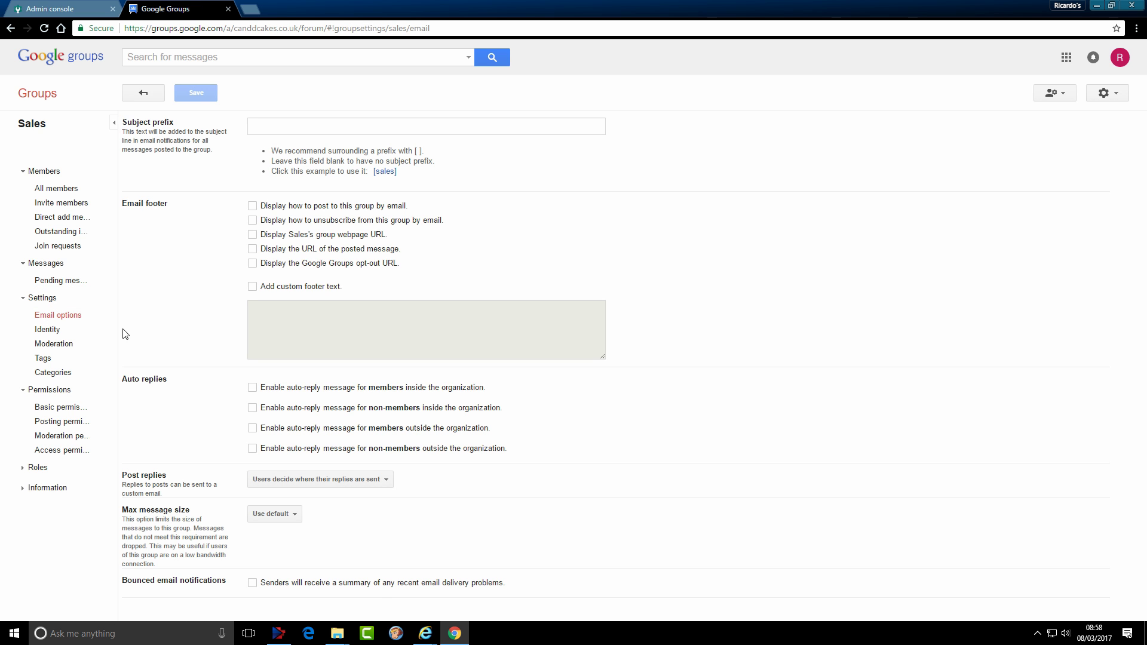
click(254, 207)
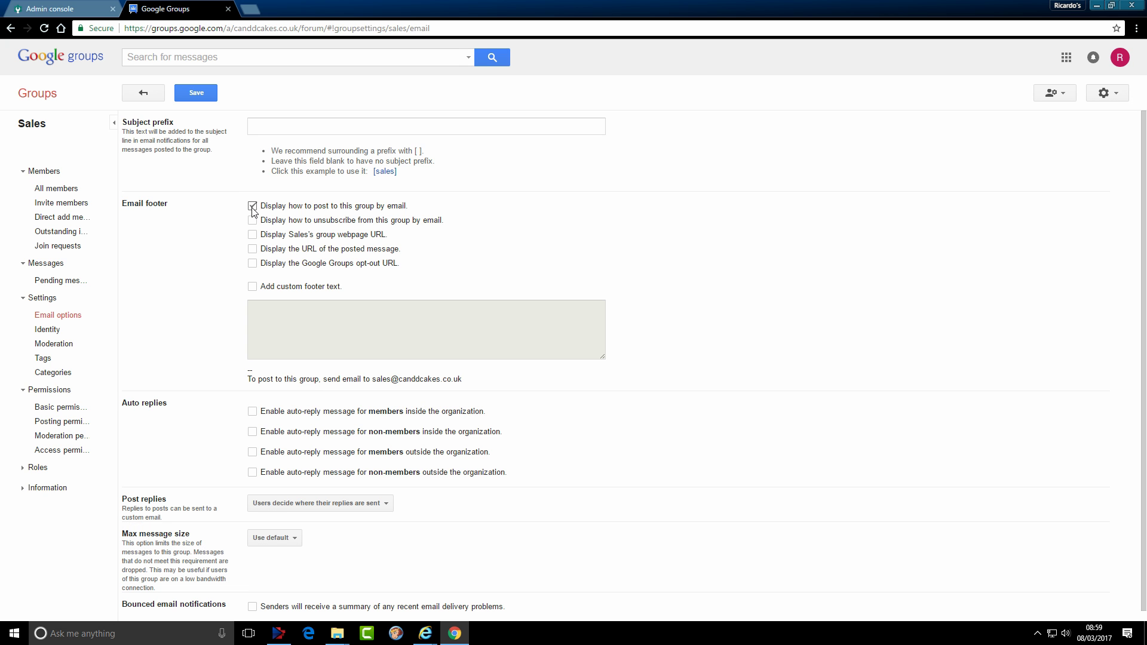
click(253, 207)
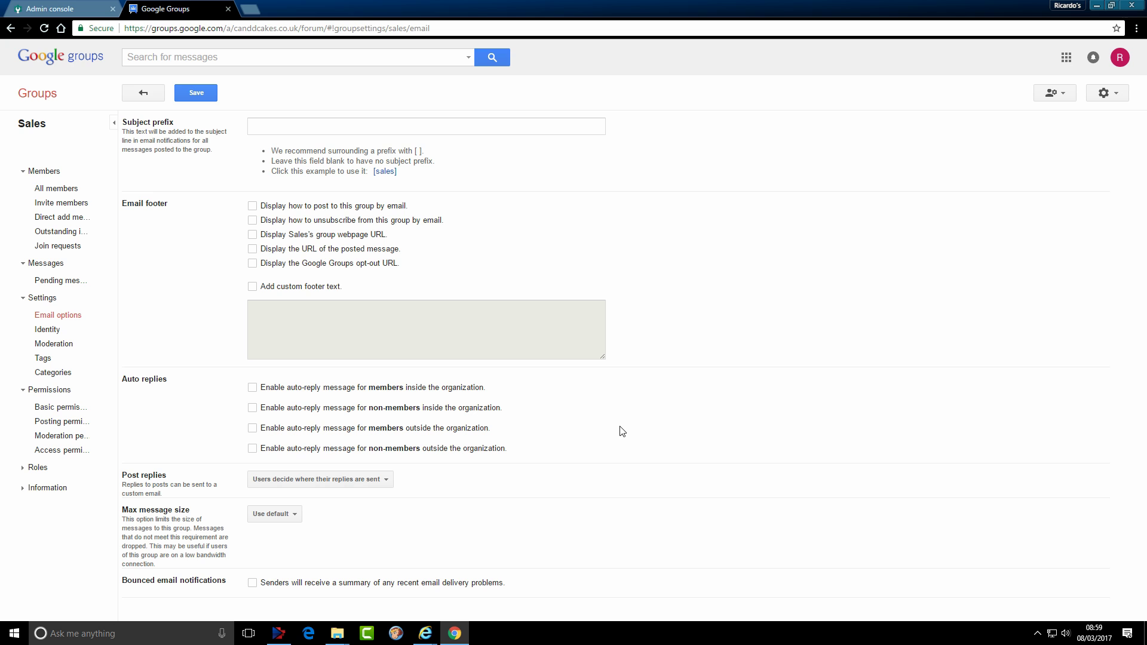
Step: Set the maximum message size to 25 MB and enable bounce summaries for senders
click(296, 517)
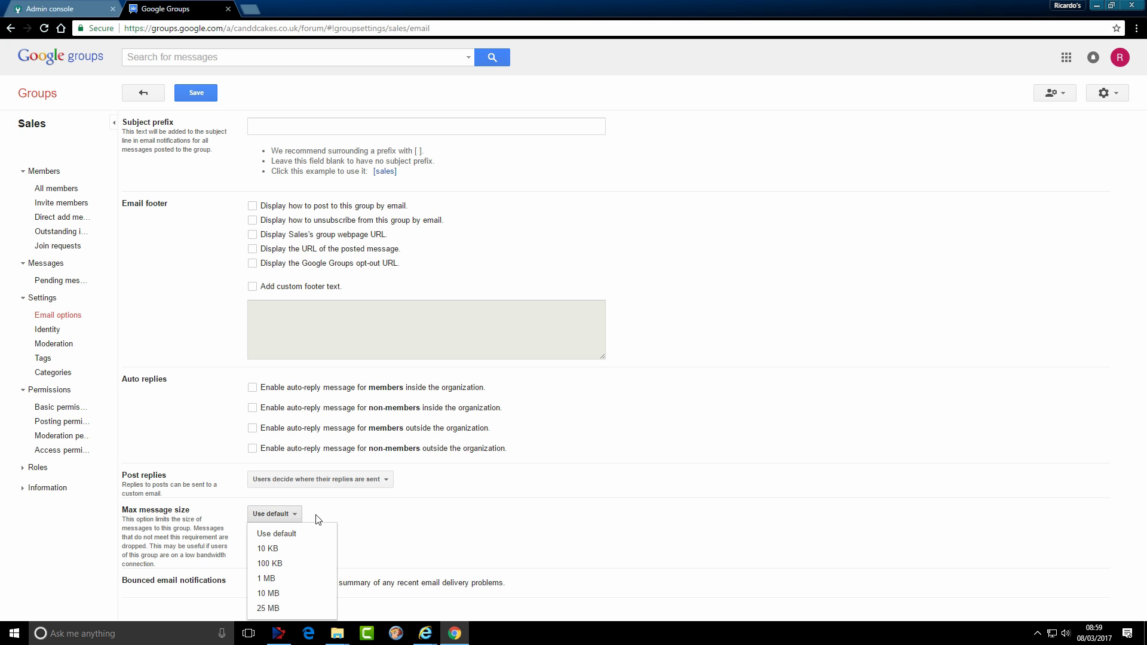
click(382, 523)
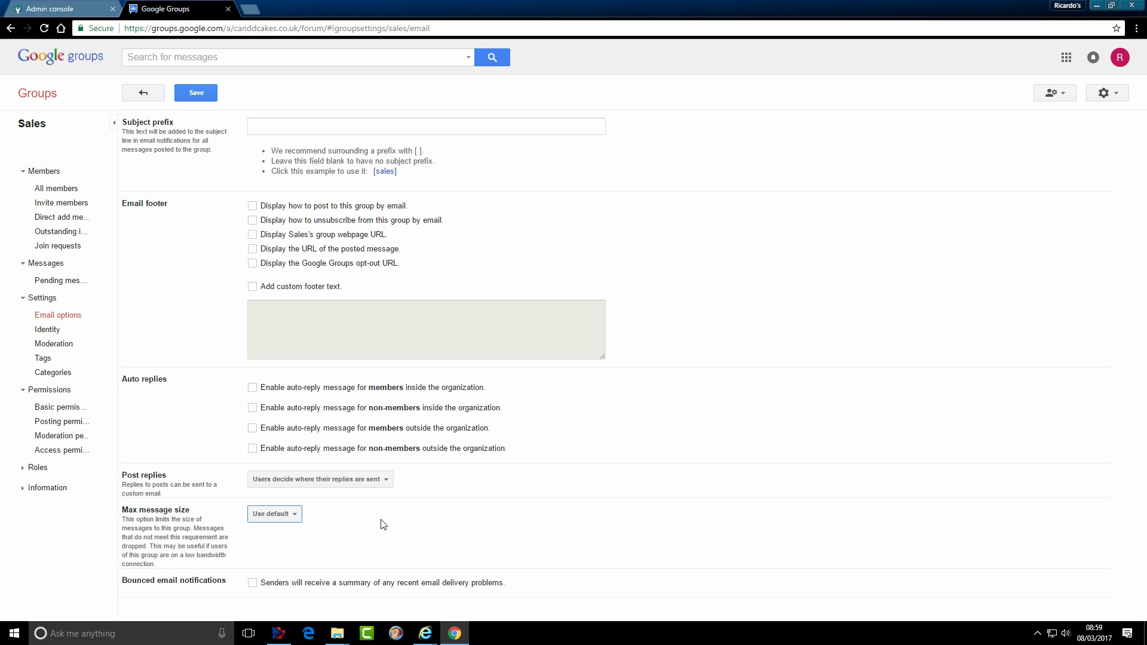
click(297, 518)
click(272, 609)
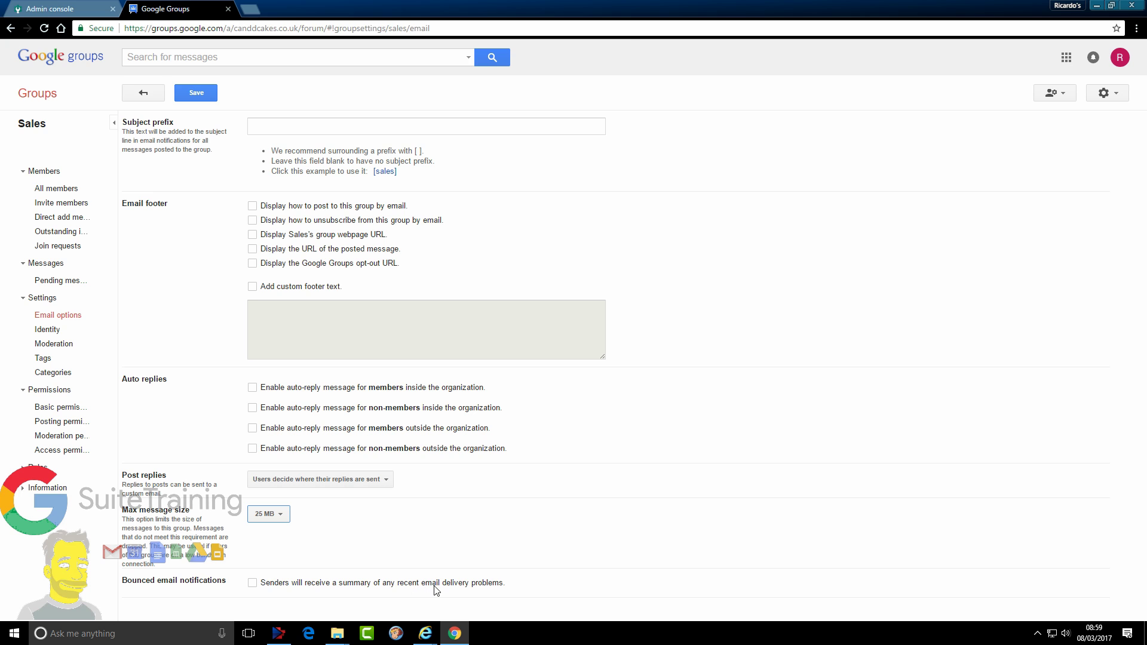
click(253, 583)
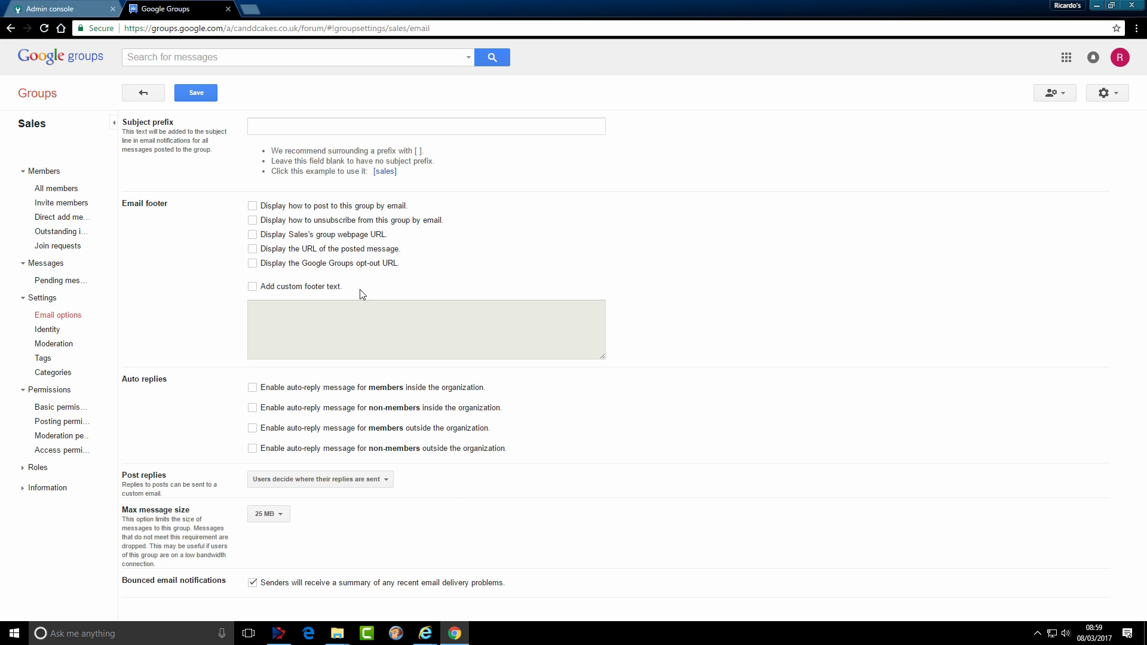
click(46, 329)
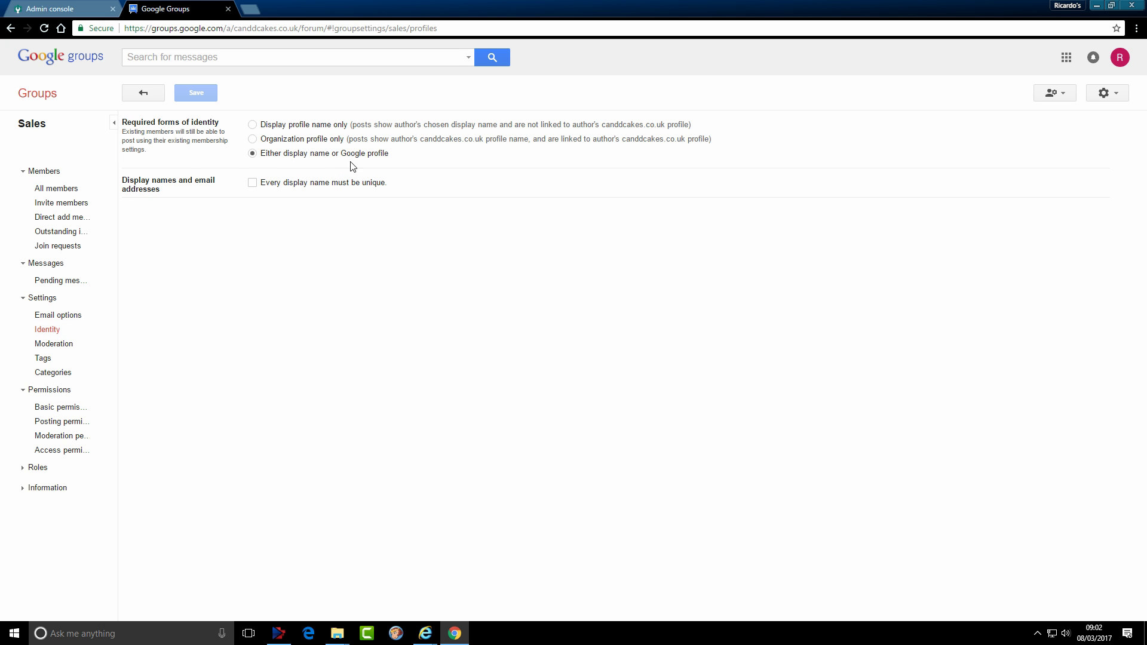
Step: Change the Sales identity requirement from organization profile to 'Display profile name only'
click(254, 140)
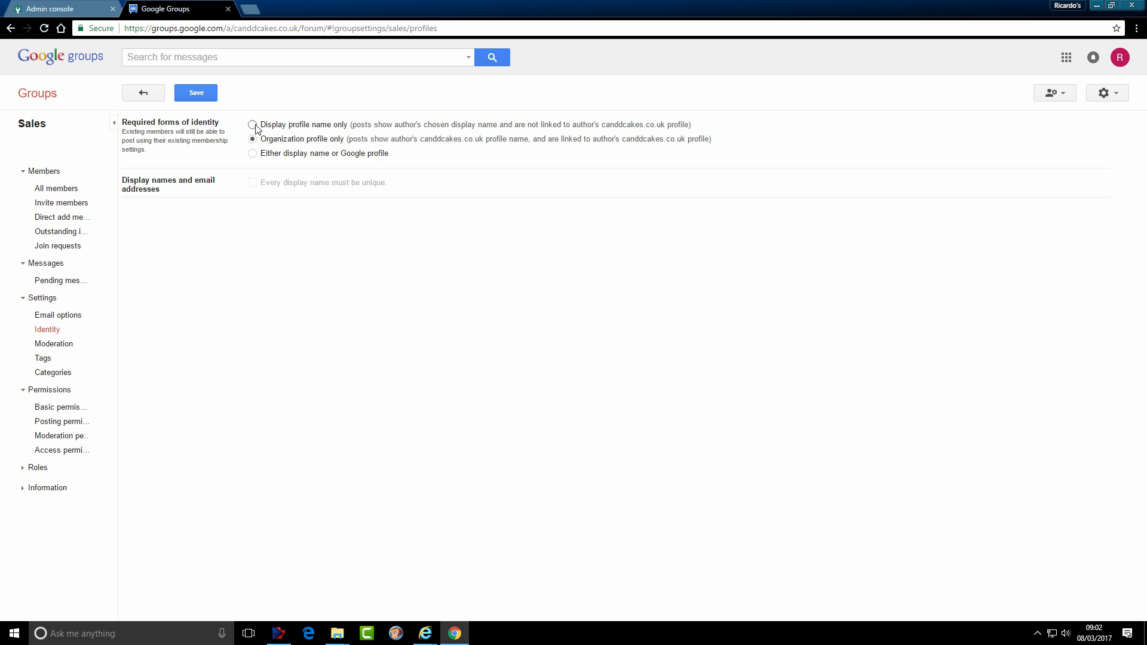
click(254, 126)
Step: Discard the unsaved identity change and review moderation, leaving new member restrictions unchanged
click(49, 345)
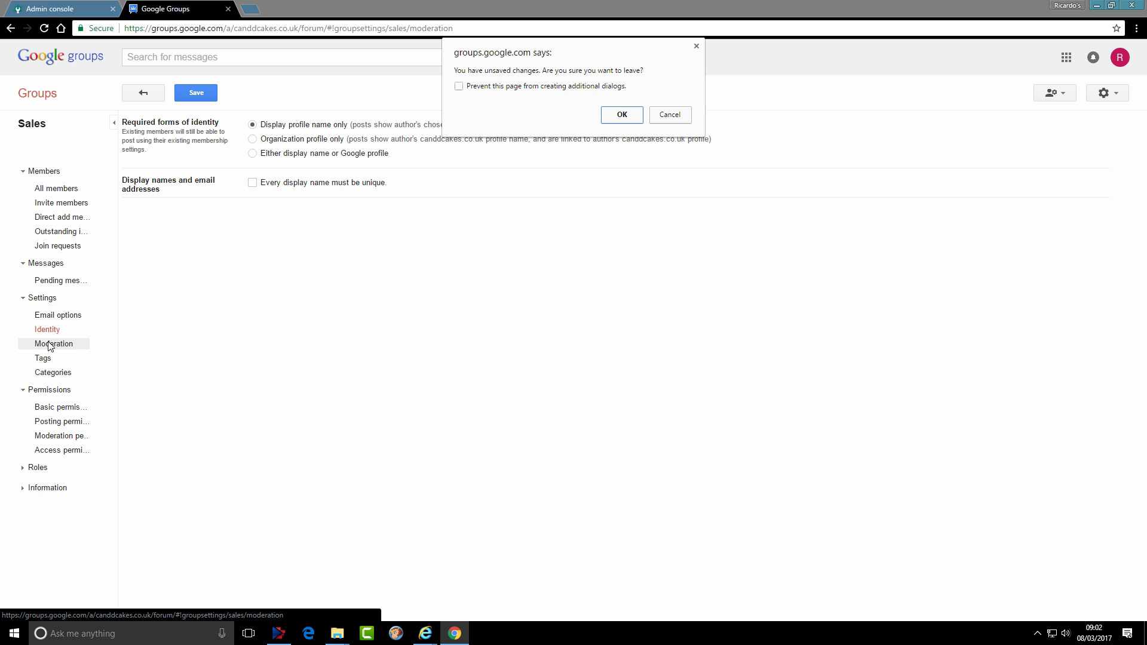
click(621, 119)
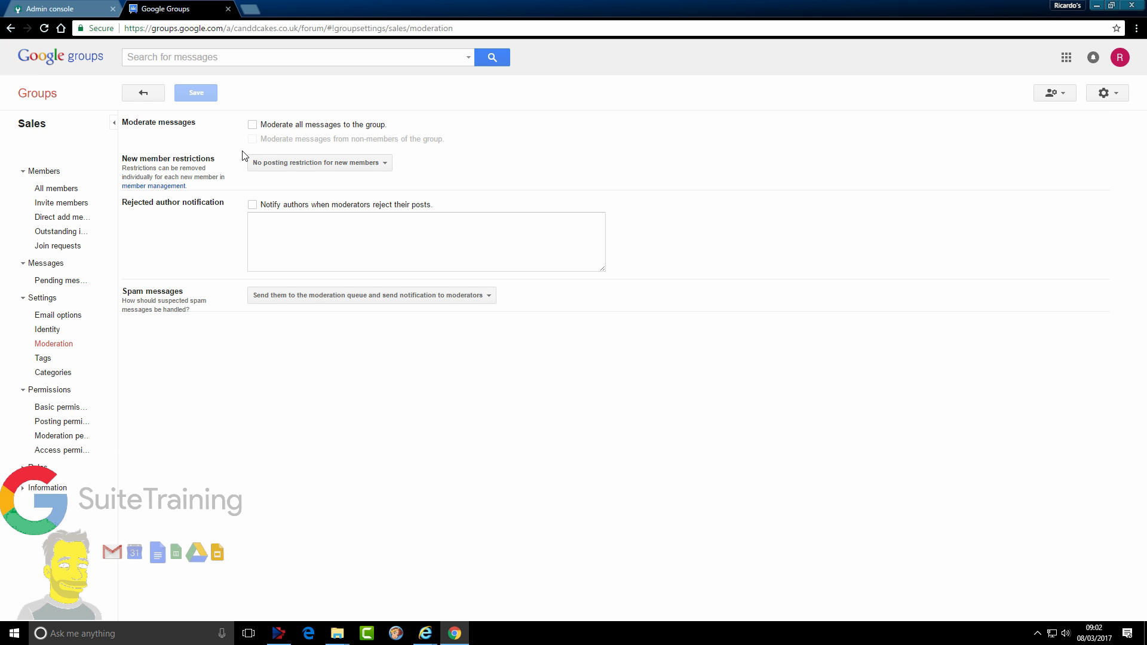
click(367, 164)
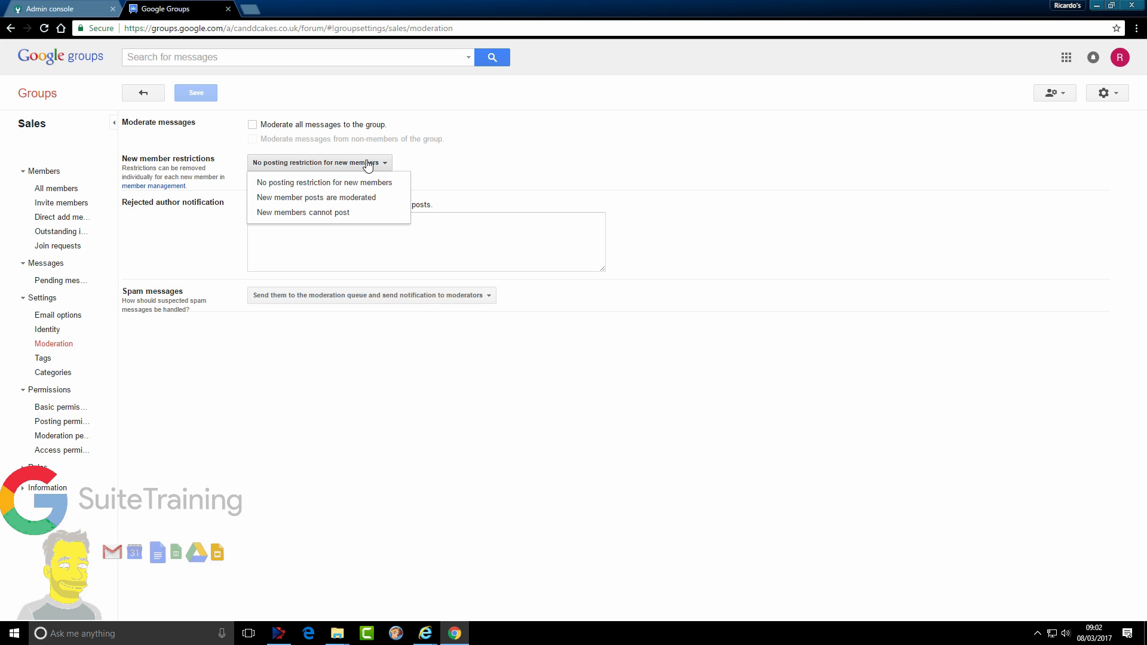
click(408, 165)
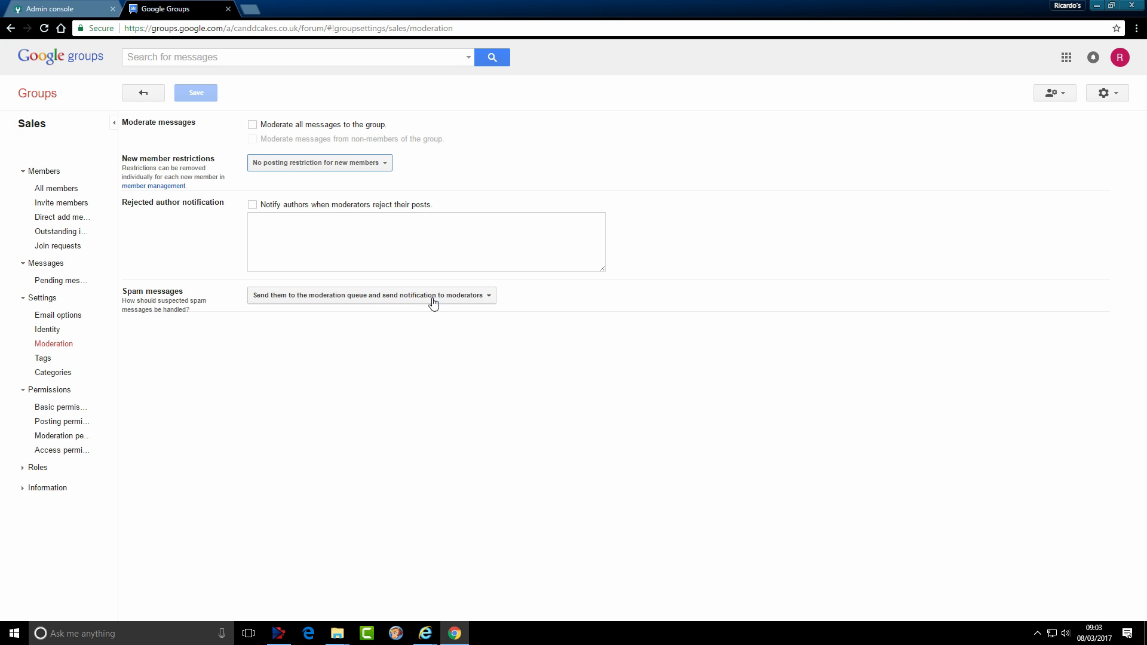
click(53, 362)
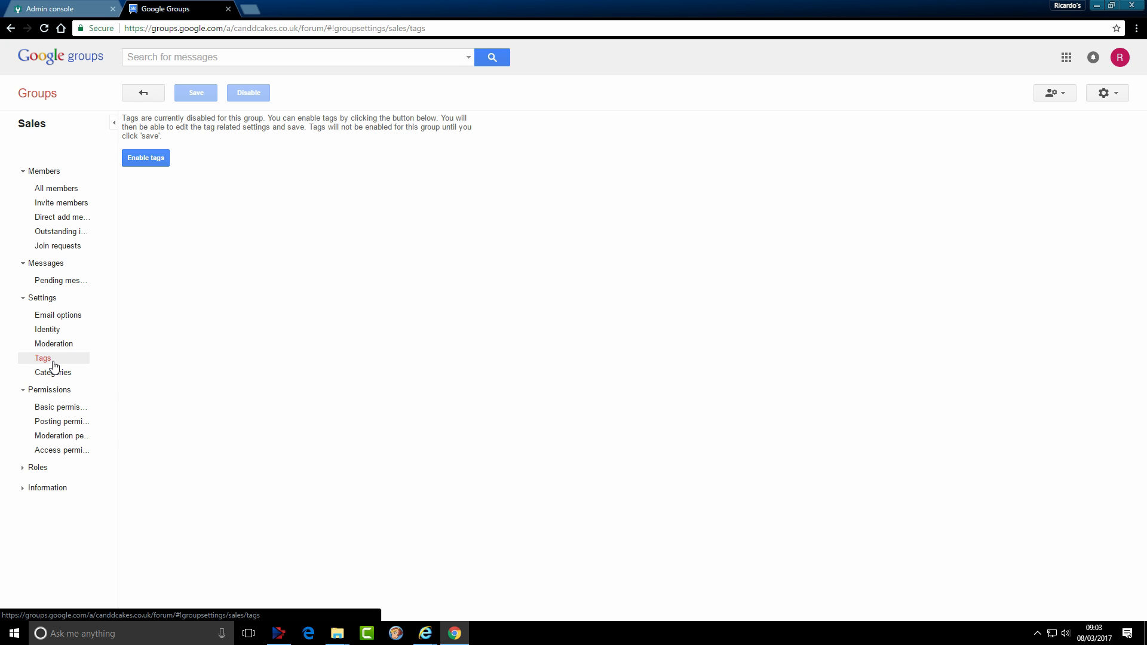
Step: Preview Sales' tag options, then view its Categories settings without saving the tag changes
click(145, 159)
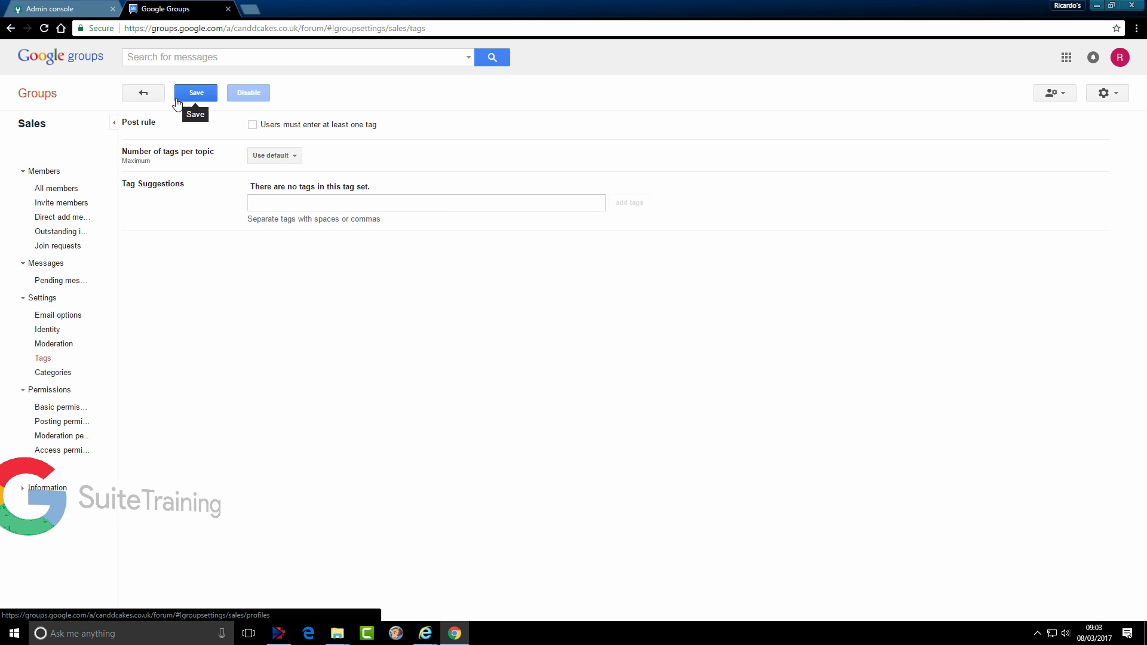
click(52, 373)
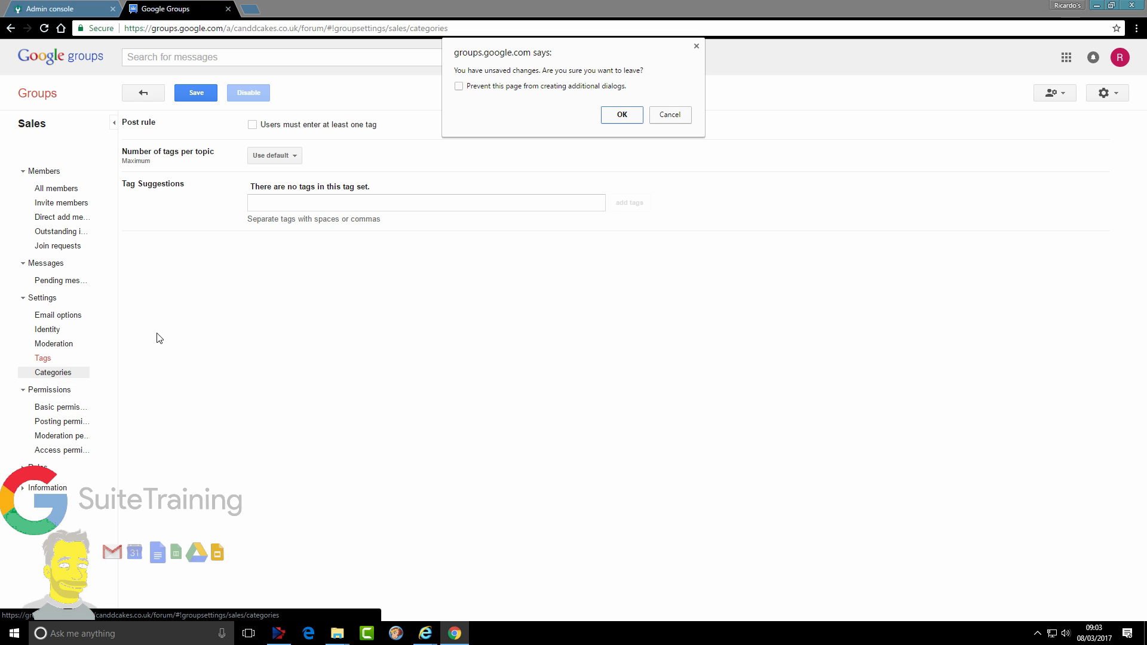
click(623, 115)
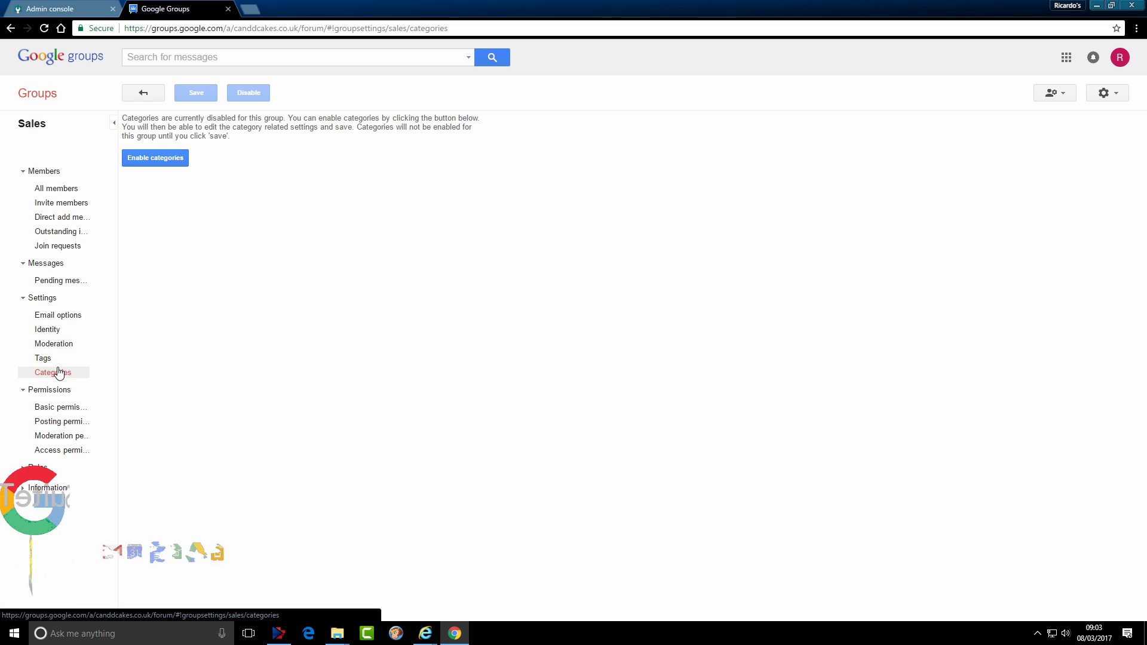
Step: Review the Sales group's Basic permissions and Posting permissions settings
click(59, 410)
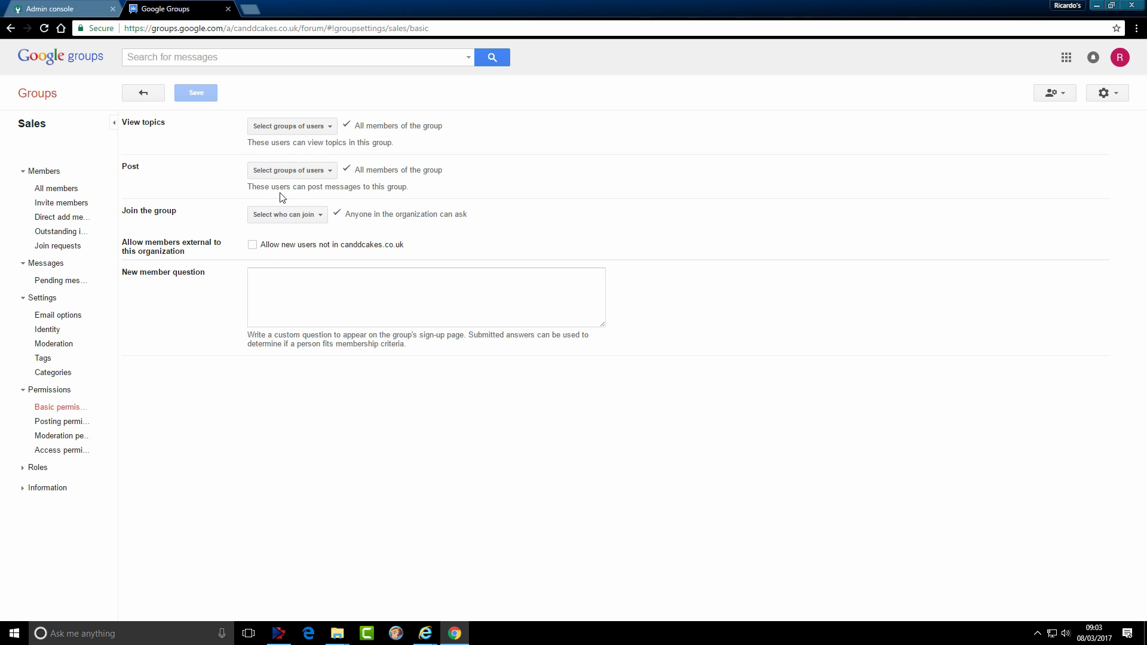
click(63, 423)
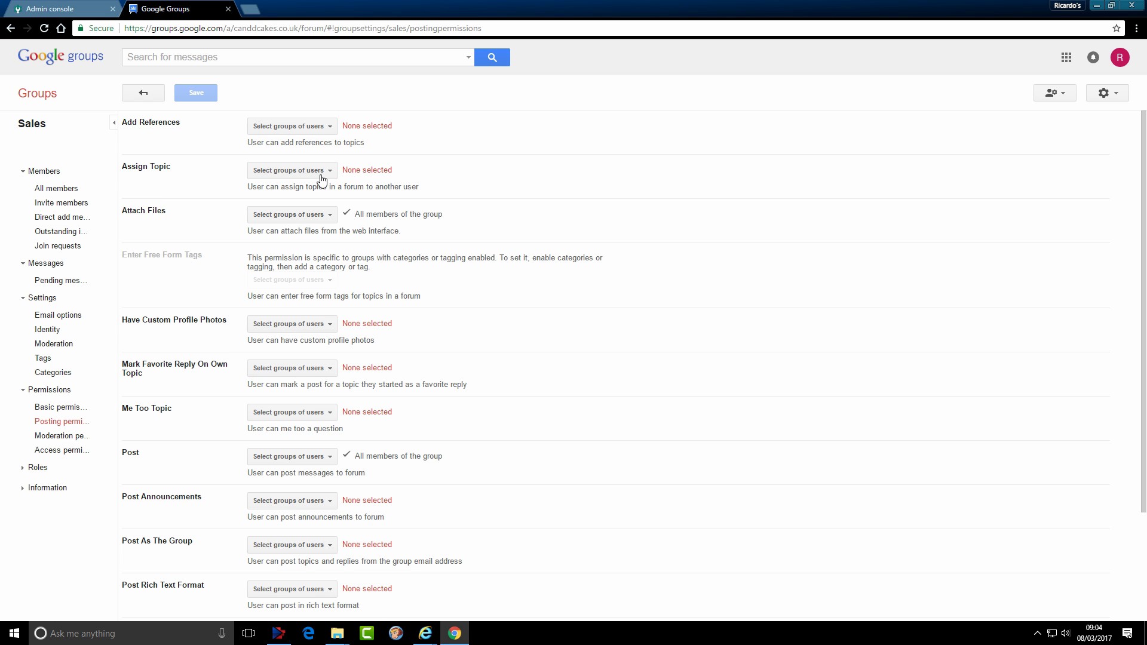
scroll(403, 414, down, 2)
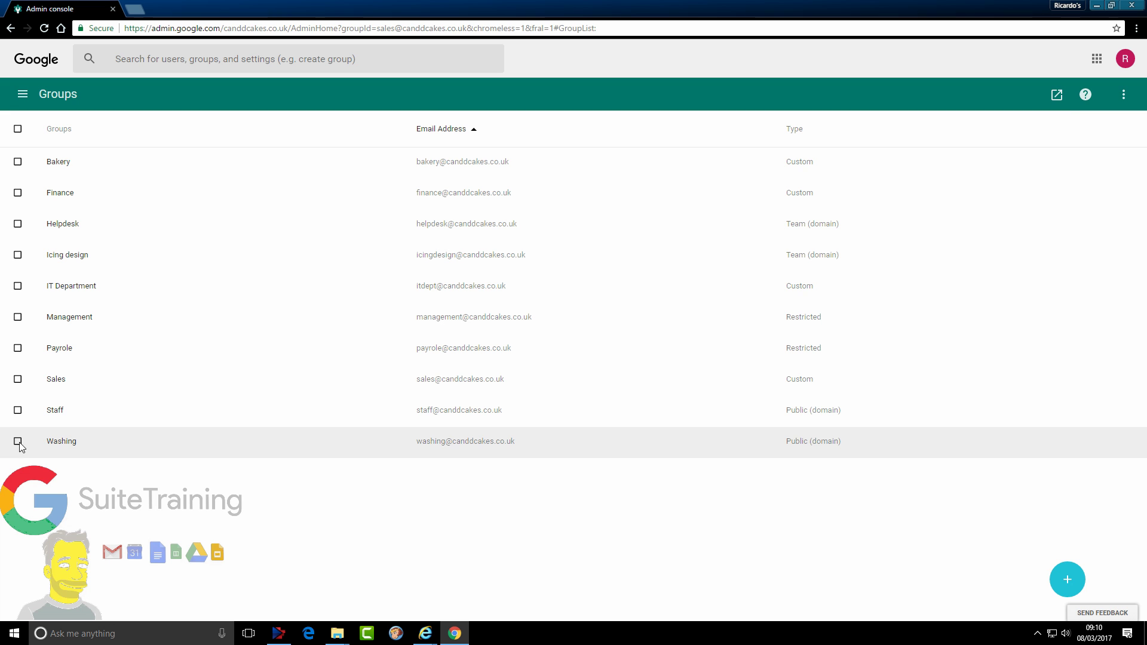
Step: Select the Washing group and confirm 'Yes, delete this group'
click(18, 442)
click(1111, 95)
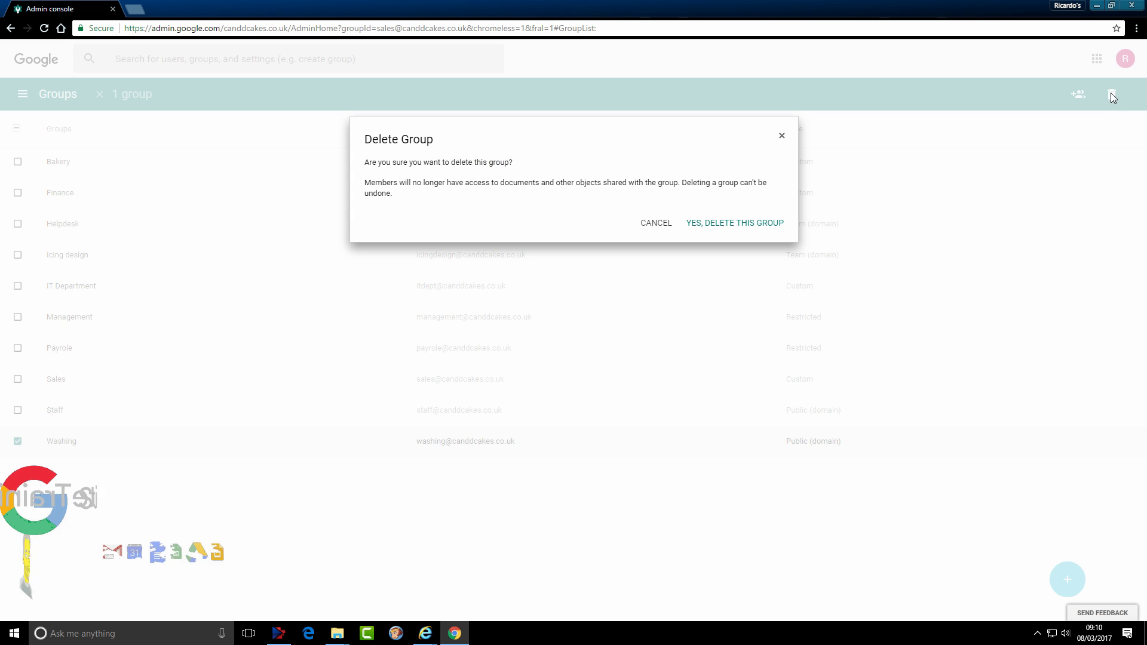
click(747, 224)
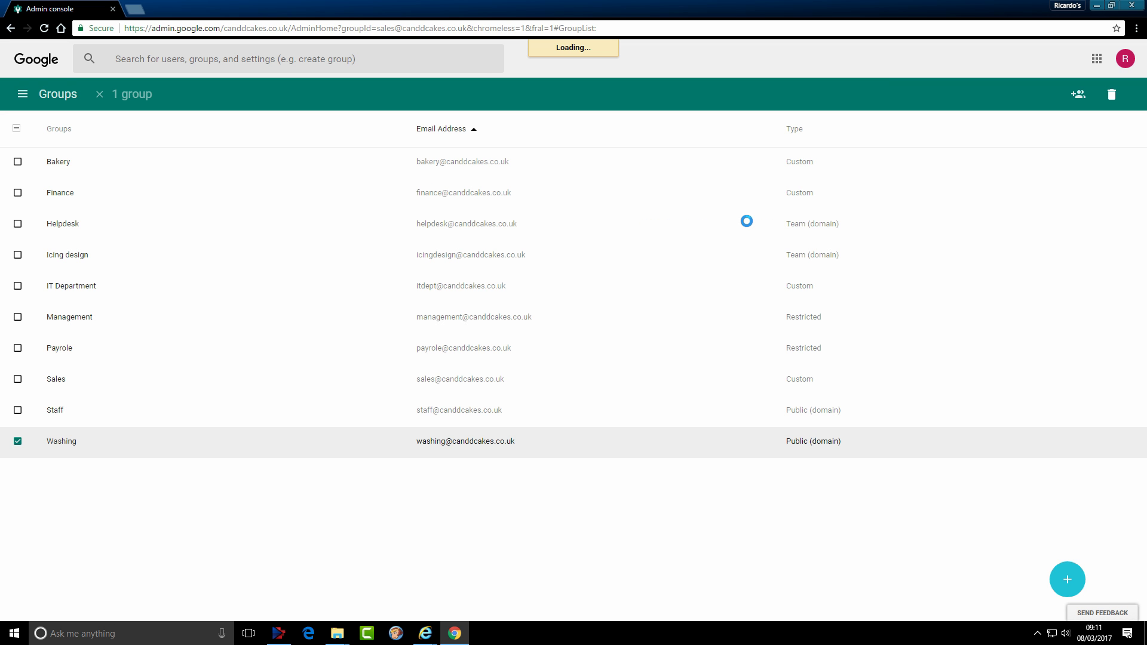